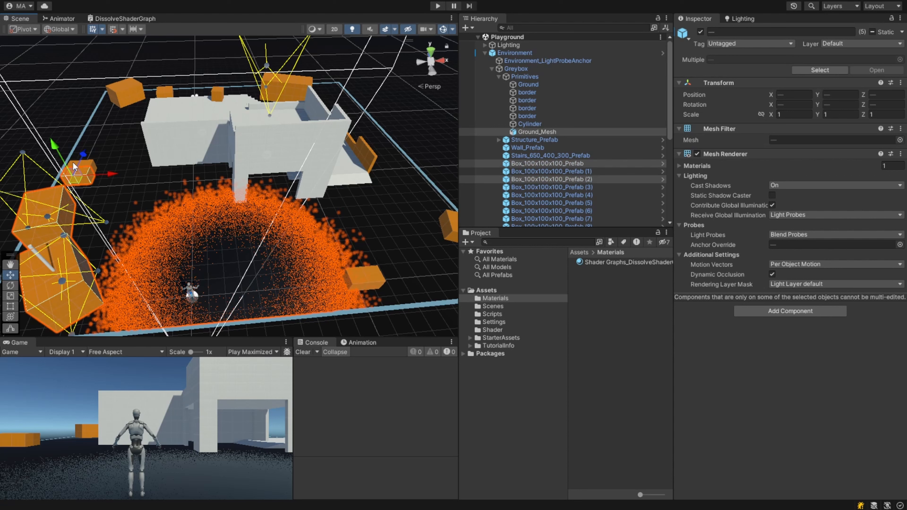
- Select the orange boxes scattered around the scene one after another
shift+click(73, 162)
shift+click(88, 164)
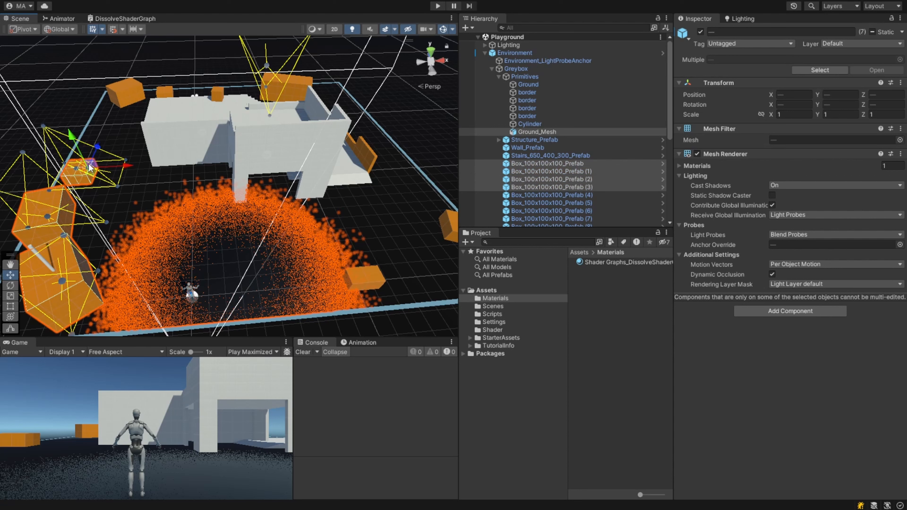
shift+click(130, 92)
shift+click(163, 91)
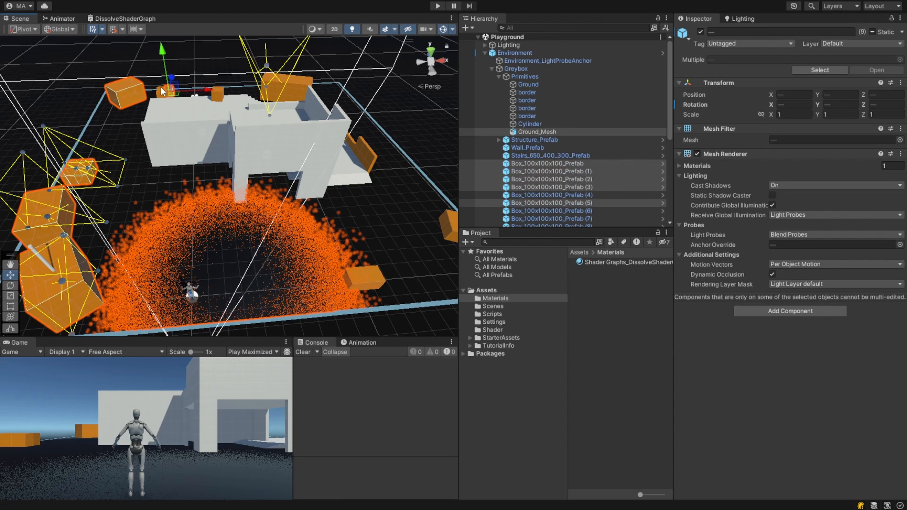
shift+click(161, 89)
shift+click(217, 94)
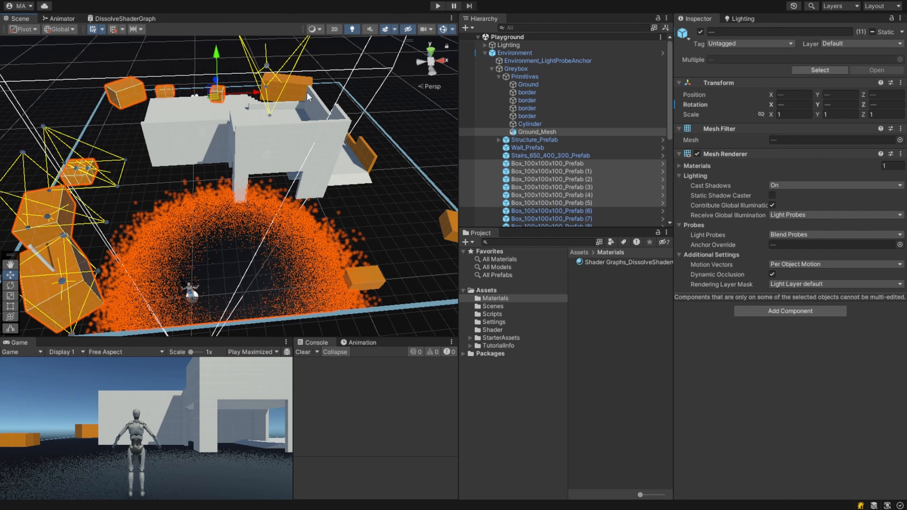
shift+click(298, 87)
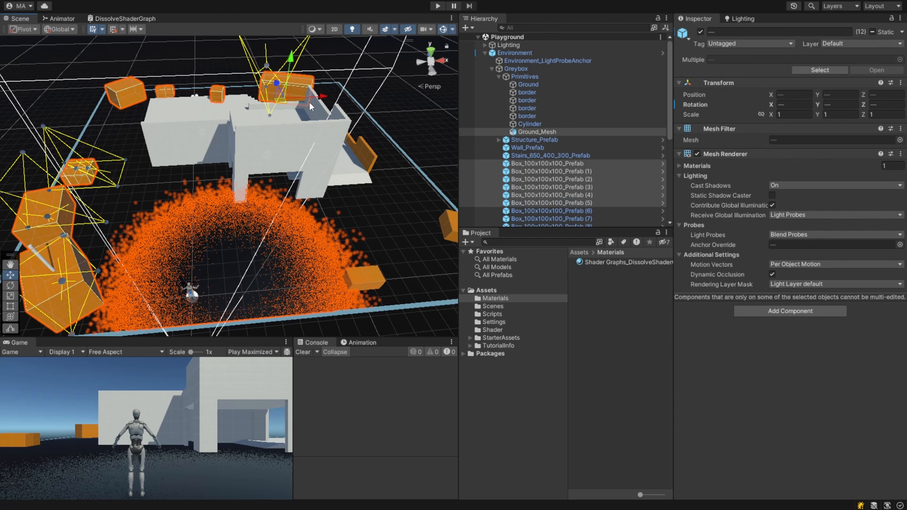
shift+click(368, 157)
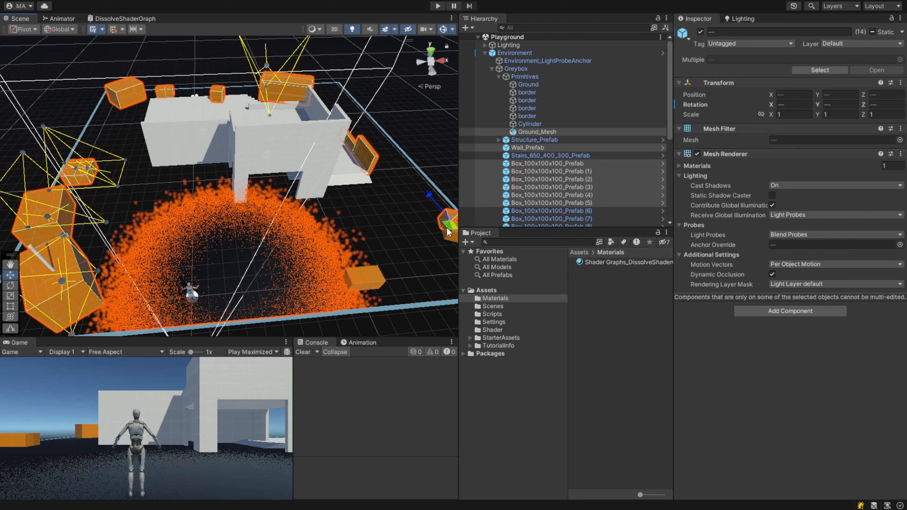
shift+click(447, 227)
shift+click(368, 280)
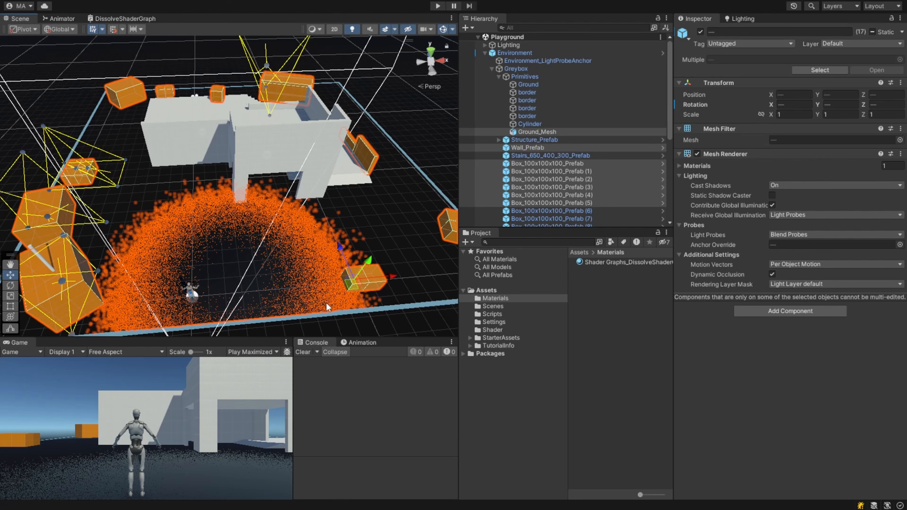
- Move in closer and add the remaining orange pieces near the stairs to the selection
right_drag(322, 294, 266, 248)
shift+click(230, 199)
shift+click(267, 194)
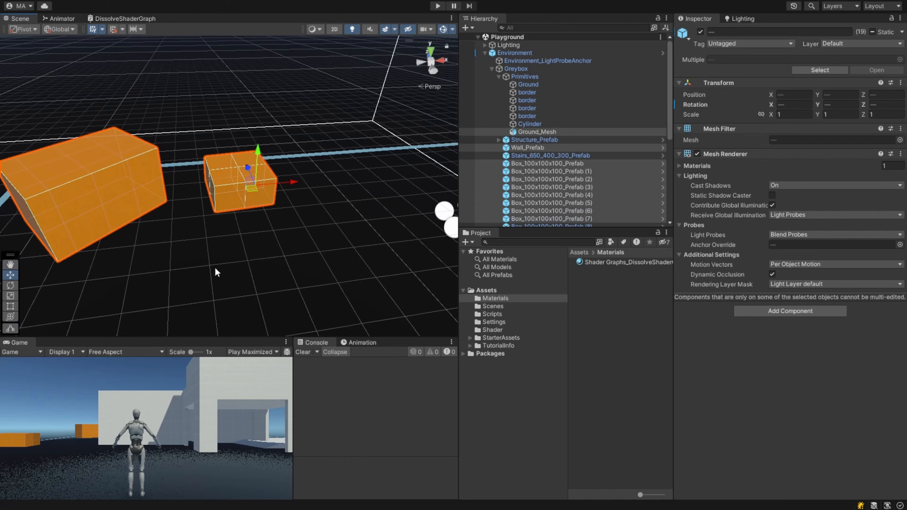
right_drag(215, 269, 417, 244)
shift+click(369, 209)
shift+click(337, 200)
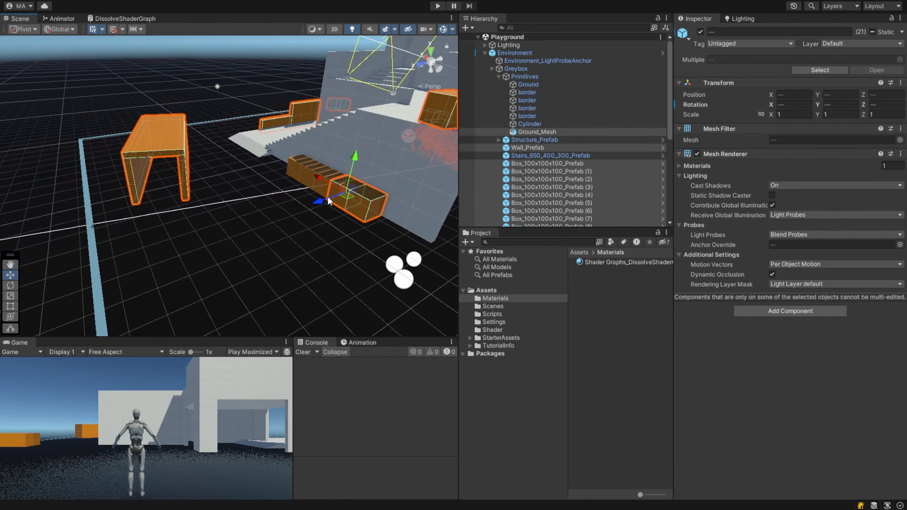
shift+click(315, 188)
shift+click(302, 178)
shift+click(294, 175)
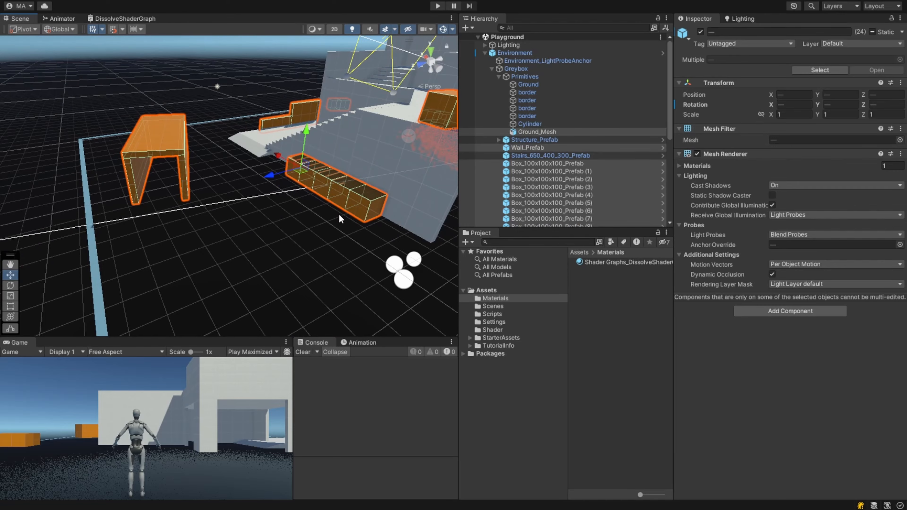
right_drag(419, 256, 329, 252)
key(s)
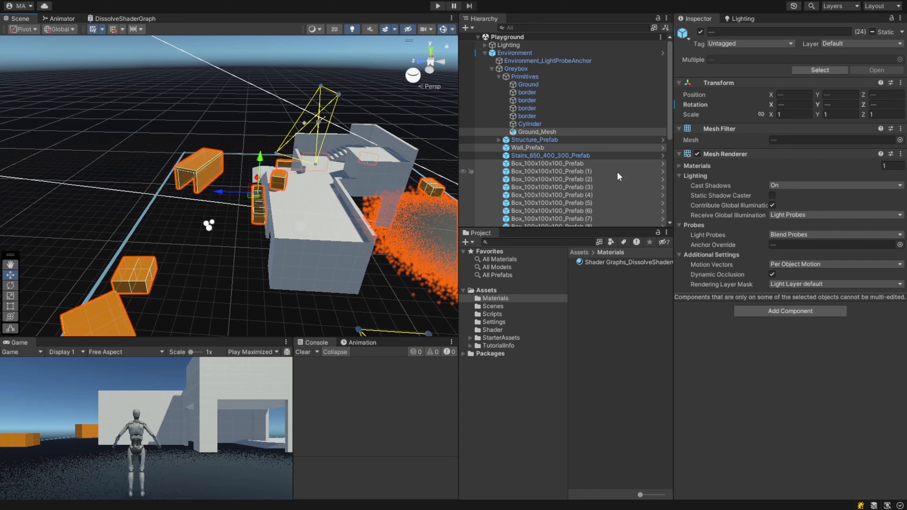
- Adjust the selection in the scene hierarchy, toggling Tunnel_Prefab and the three Box_350 prefabs
ctrl+click(536, 150)
scroll(542, 157, down, 8)
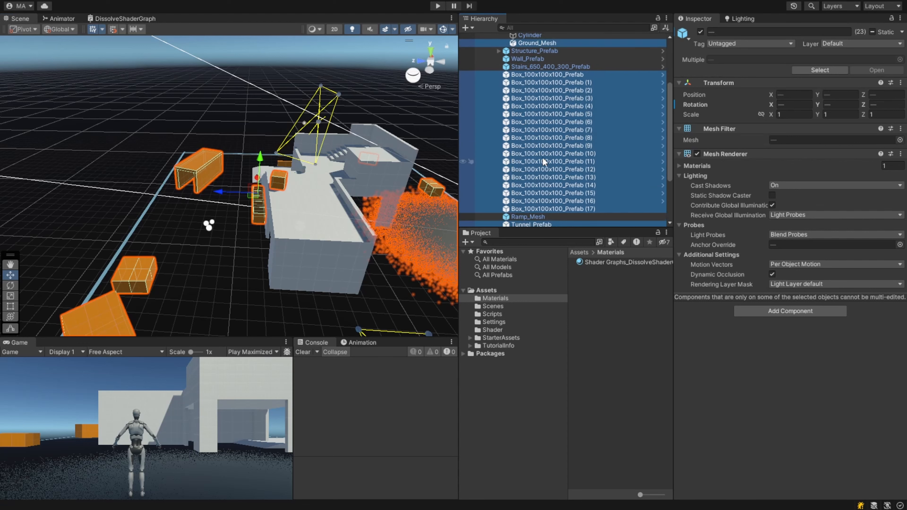
ctrl+click(539, 144)
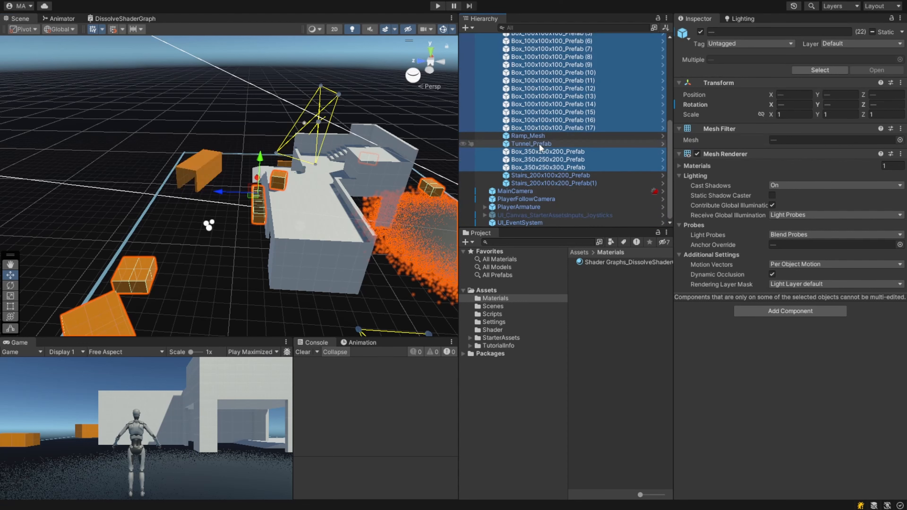
ctrl+click(536, 153)
ctrl+click(537, 159)
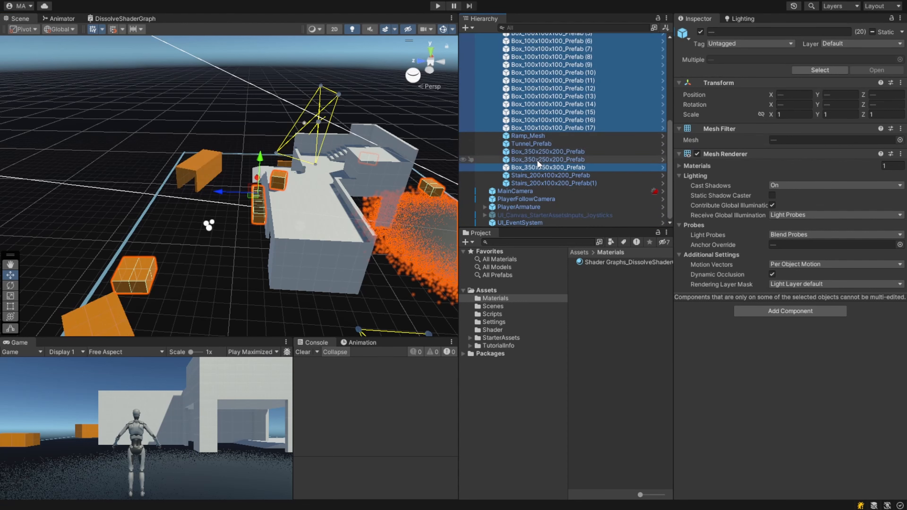
ctrl+click(536, 166)
- Reselect Box_100x100x100_Prefab through (17), the three Box_350 prefabs, Tunnel_Prefab and the orange wall piece
click(552, 128)
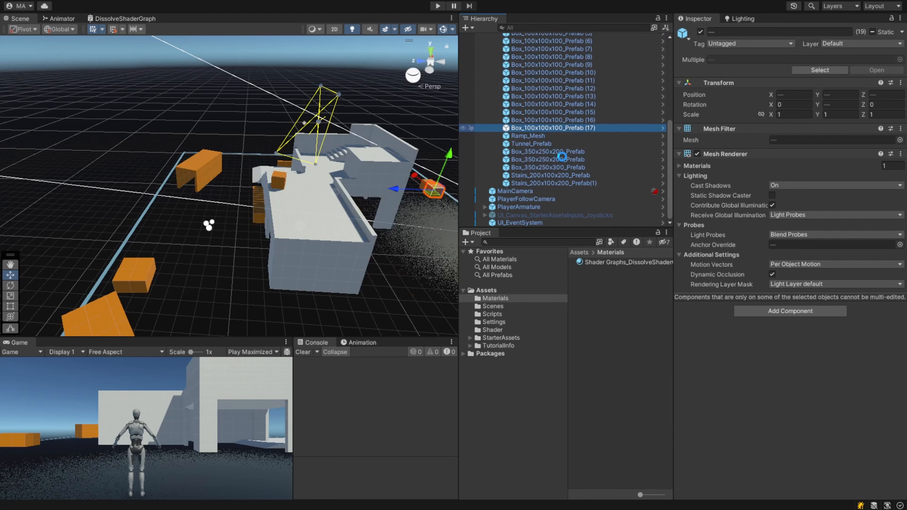
scroll(567, 167, up, 4)
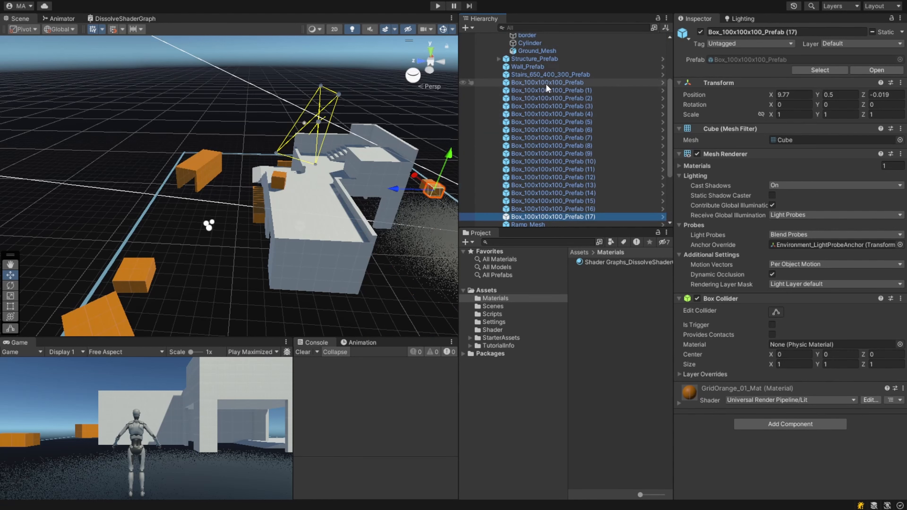
shift+click(545, 84)
scroll(564, 155, down, 4)
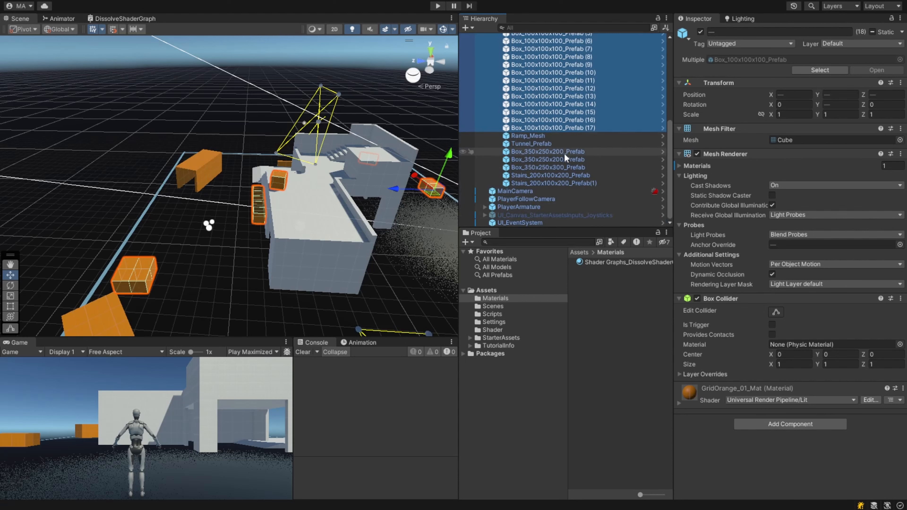
ctrl+click(547, 151)
ctrl+click(538, 159)
ctrl+click(530, 167)
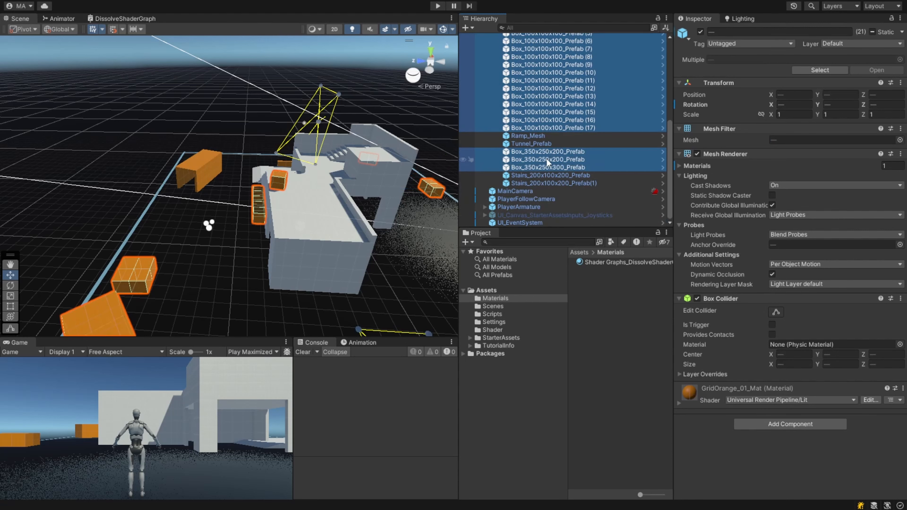
ctrl+click(538, 143)
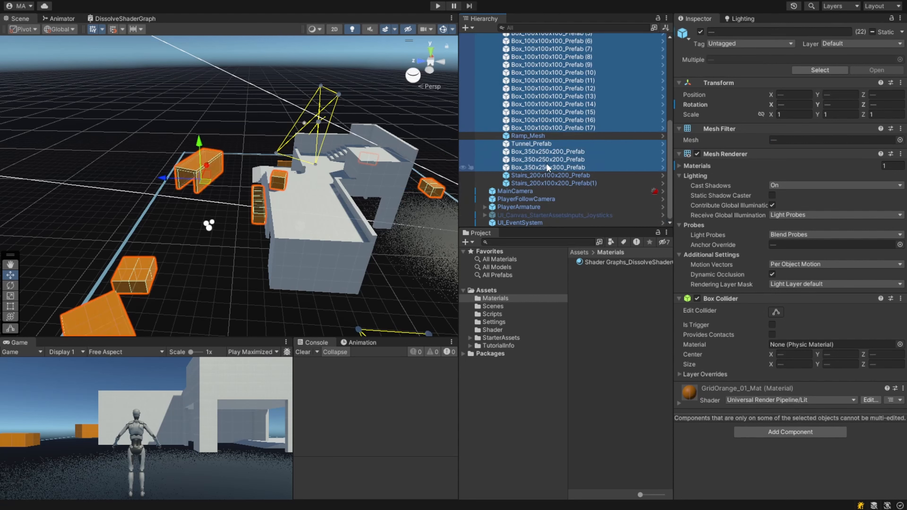
scroll(546, 163, up, 5)
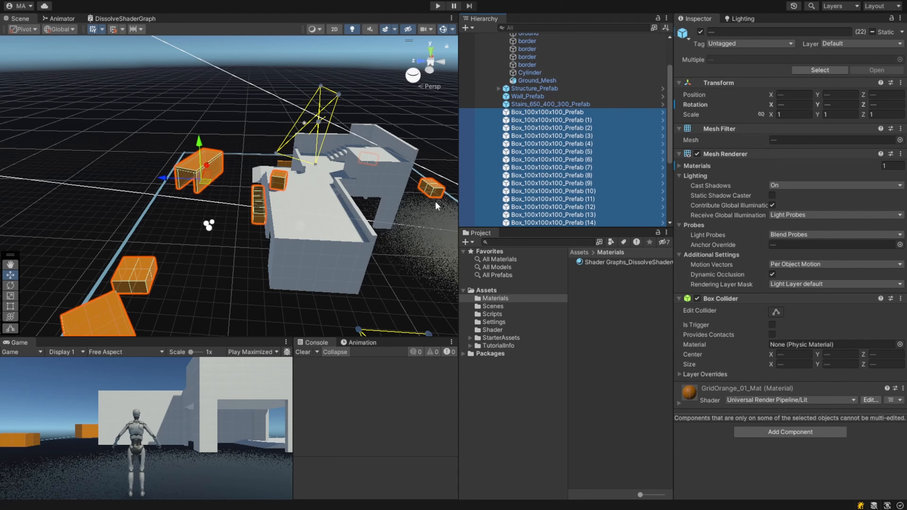
right_drag(371, 236, 122, 266)
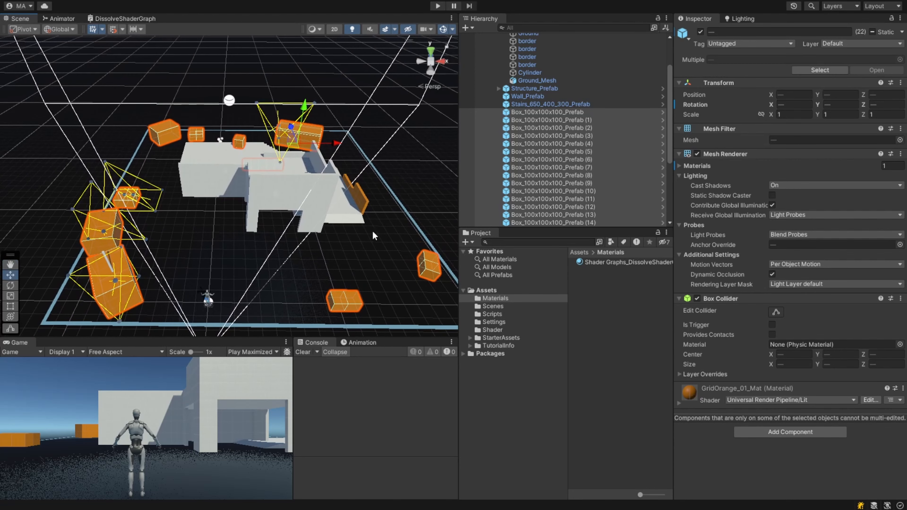
shift+click(363, 205)
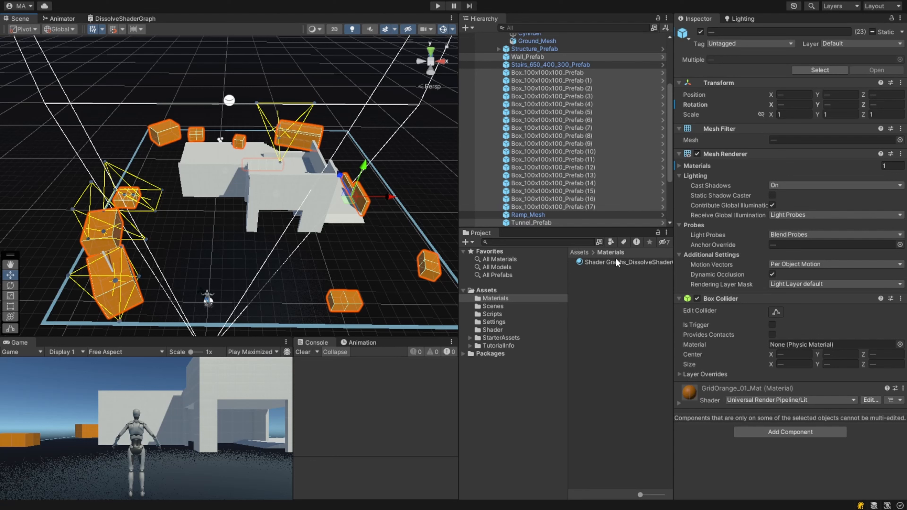
- Duplicate the Shader Graphs_DissolveShaderGraph material
drag(612, 262, 723, 475)
drag(724, 474, 624, 384)
click(590, 260)
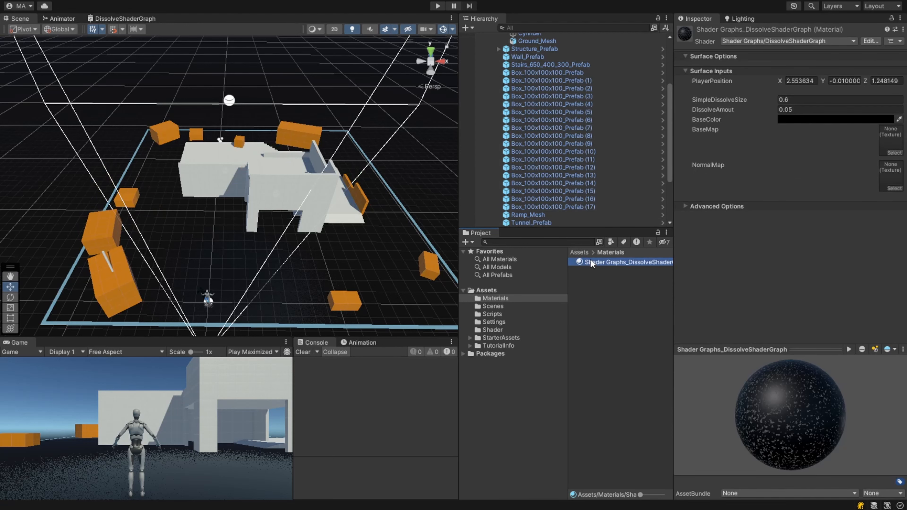
key(ctrl+d)
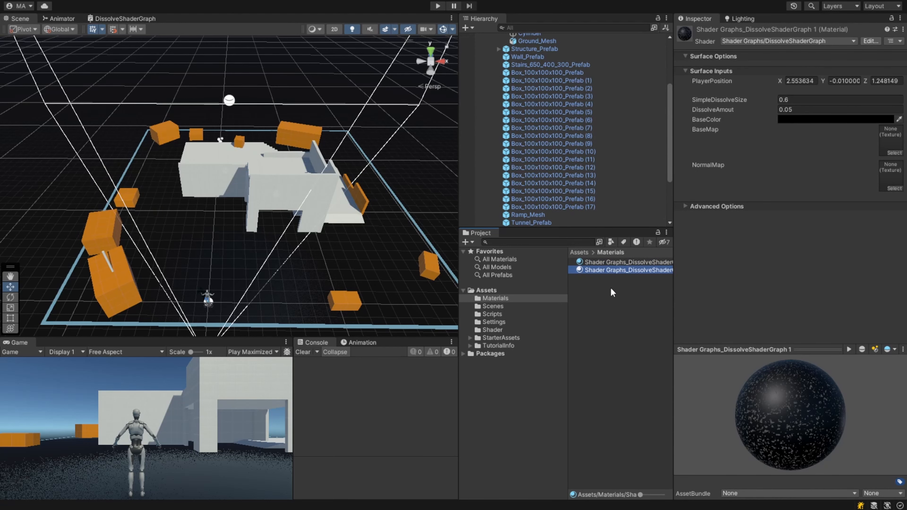
- Rename the duplicated material to Orange_DissolveShader
key(F2)
text(0)
key(Escape)
key(F2)
key(Right)
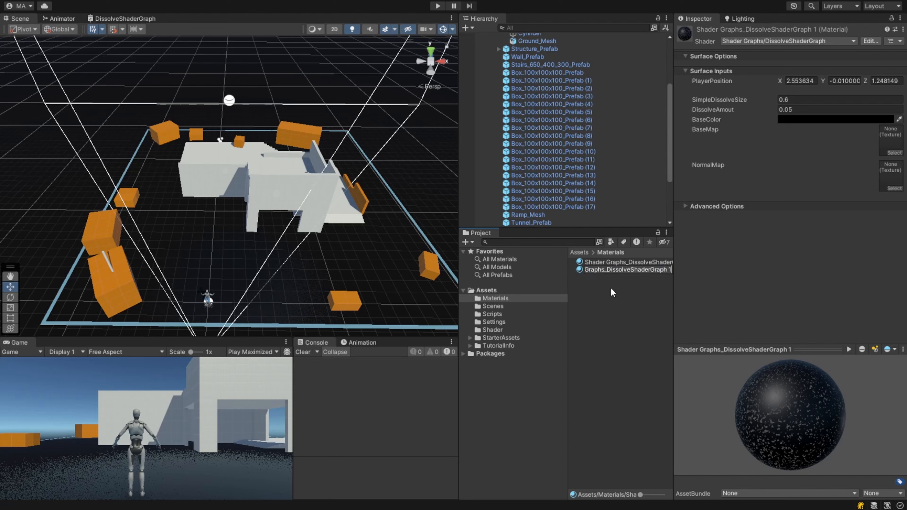
key(BackSpace)
key(BackSpace)
key(BackSpace)
key(BackSpace)
key(BackSpace)
key(BackSpace)
key(BackSpace)
key(BackSpace)
key(BackSpace)
key(BackSpace)
key(BackSpace)
key(BackSpace)
key(BackSpace)
text(Orange)
key(Return)
- Rename the original dissolve material to Ground_DissolveShader
click(639, 269)
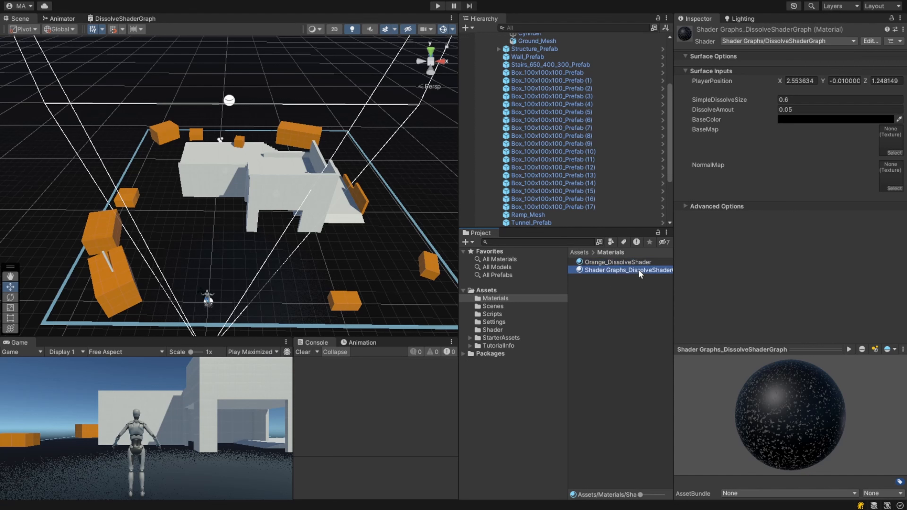
click(640, 268)
key(Home)
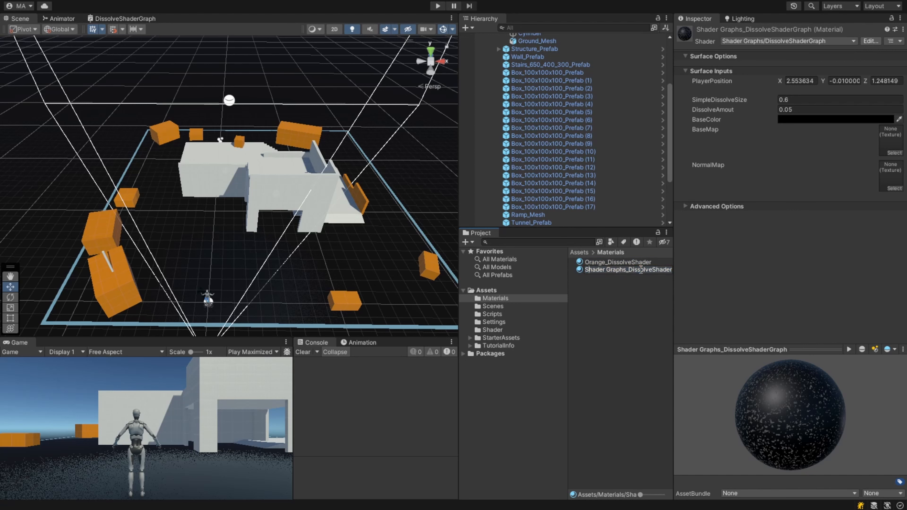
key(BackSpace)
key(BackSpace)
key(BackSpace)
key(BackSpace)
key(BackSpace)
key(BackSpace)
key(BackSpace)
key(BackSpace)
key(BackSpace)
key(BackSpace)
key(BackSpace)
key(BackSpace)
key(BackSpace)
text(Ground)
key(BackSpace)
key(BackSpace)
key(BackSpace)
key(Return)
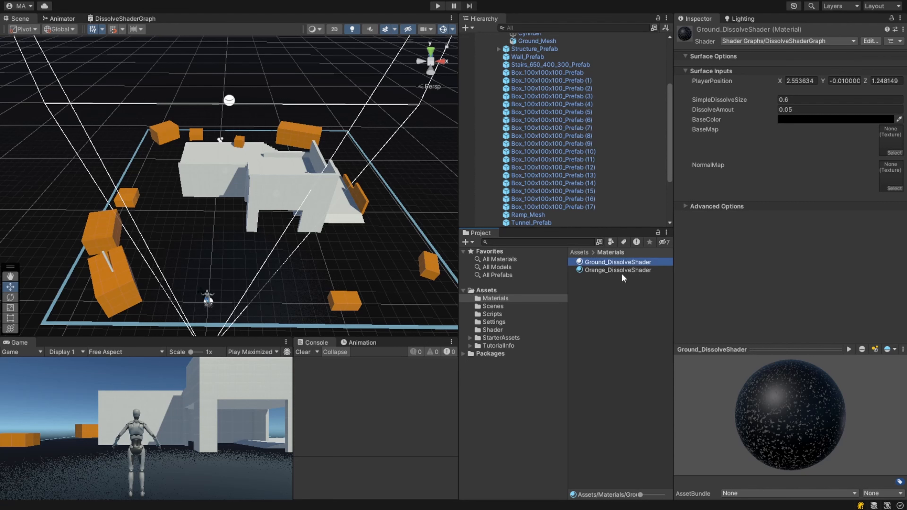
- Assign Orange_DissolveShader to all Box_100x100x100 prefabs, the three Box_350 prefabs, Tunnel_Prefab and Wall_Prefab
click(555, 207)
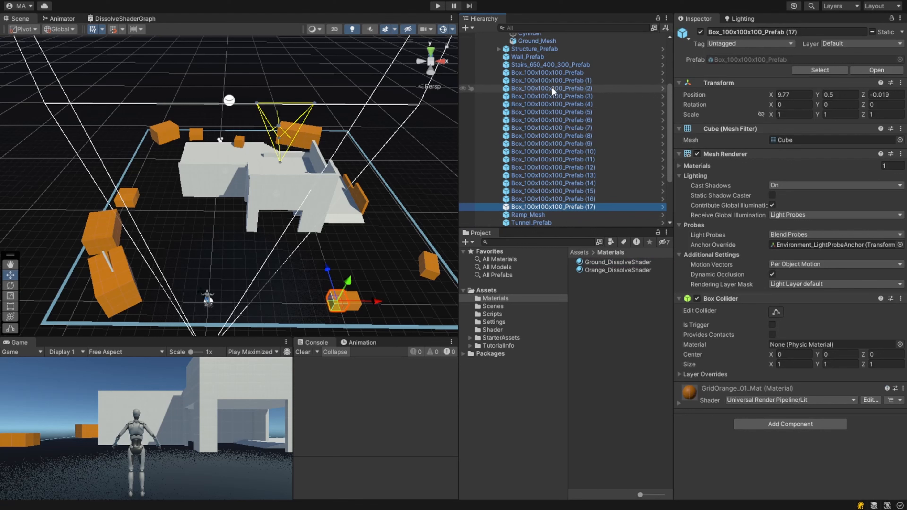
shift+click(548, 72)
scroll(571, 108, down, 3)
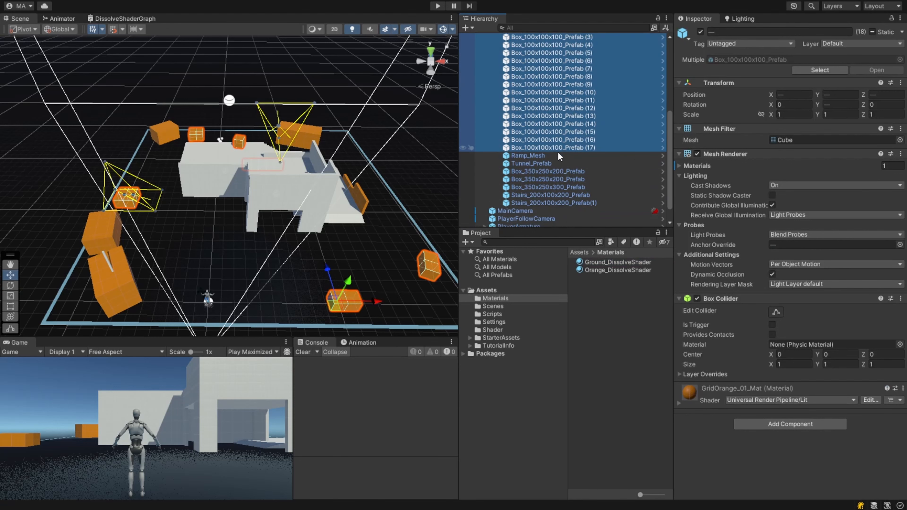
ctrl+click(553, 171)
ctrl+click(547, 179)
ctrl+click(540, 187)
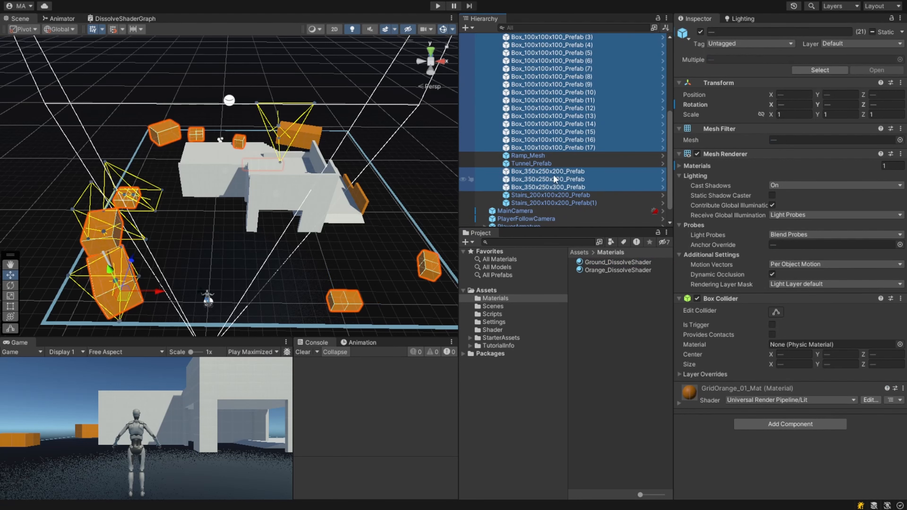
ctrl+click(535, 163)
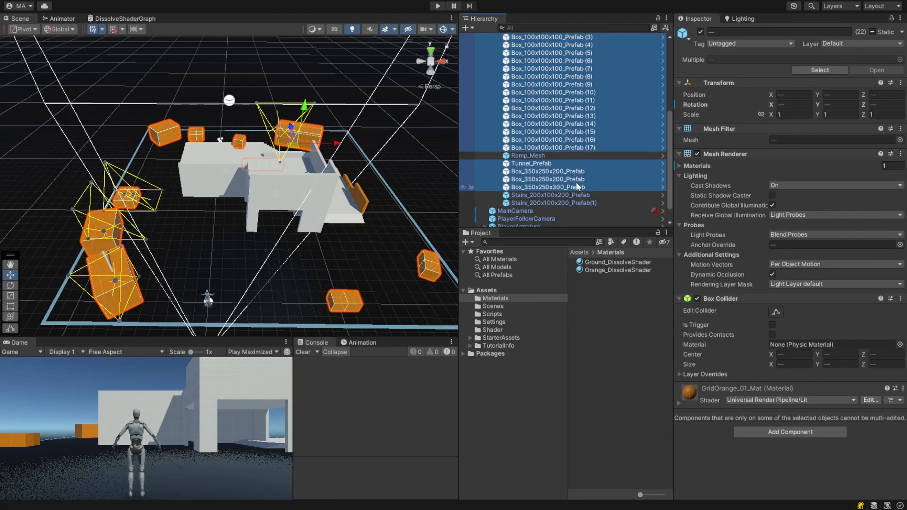
scroll(536, 107, up, 4)
ctrl+click(535, 87)
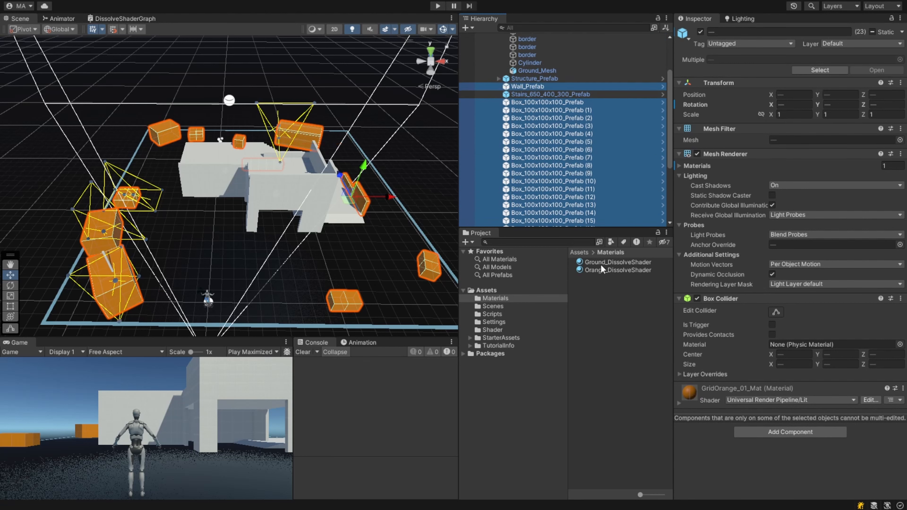
drag(600, 269, 715, 453)
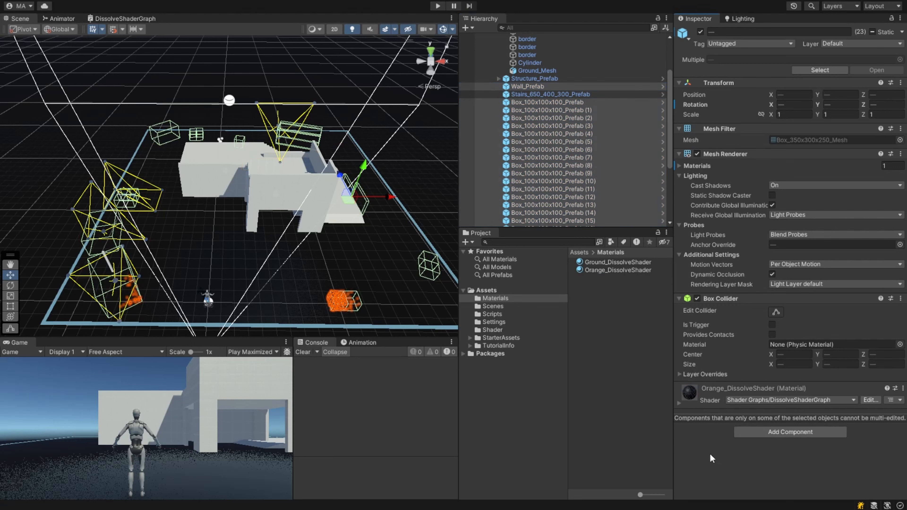
- Add the DissolveController script from the Scripts folder to the same selected objects
click(486, 314)
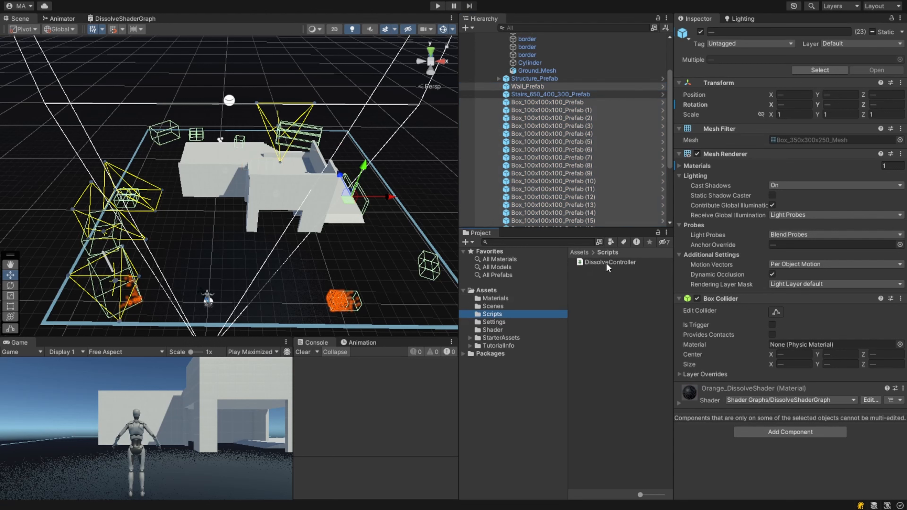
drag(606, 263, 717, 449)
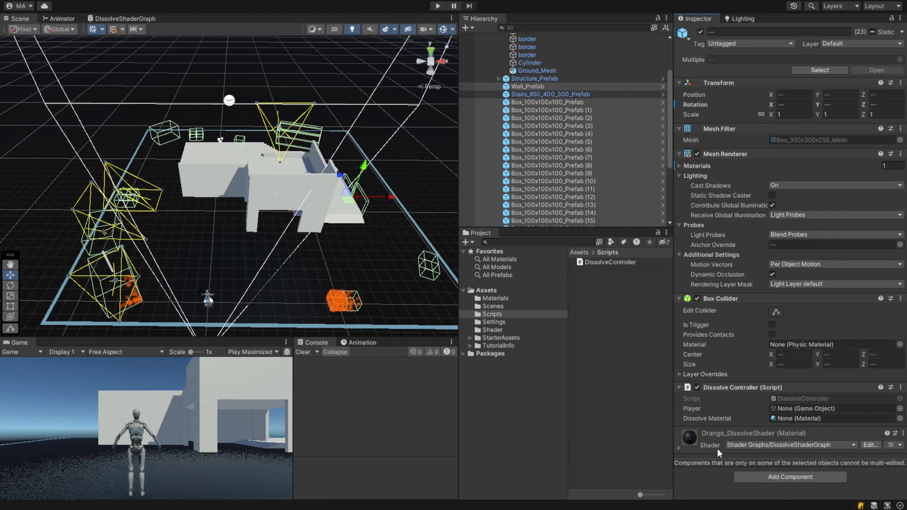
- Set the DissolveController's Dissolve Material to Orange_DissolveShader and its Player to PlayerArmature on the selected objects
click(507, 298)
drag(588, 270, 781, 422)
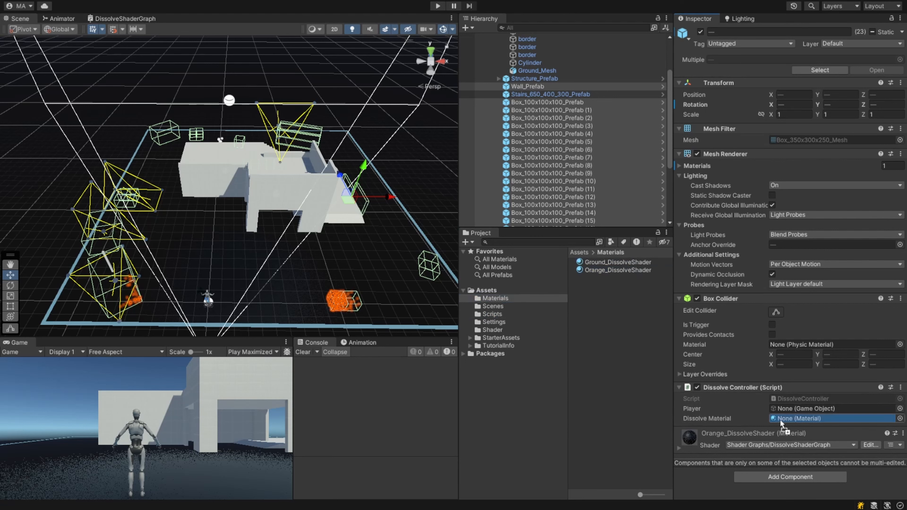
scroll(575, 117, down, 5)
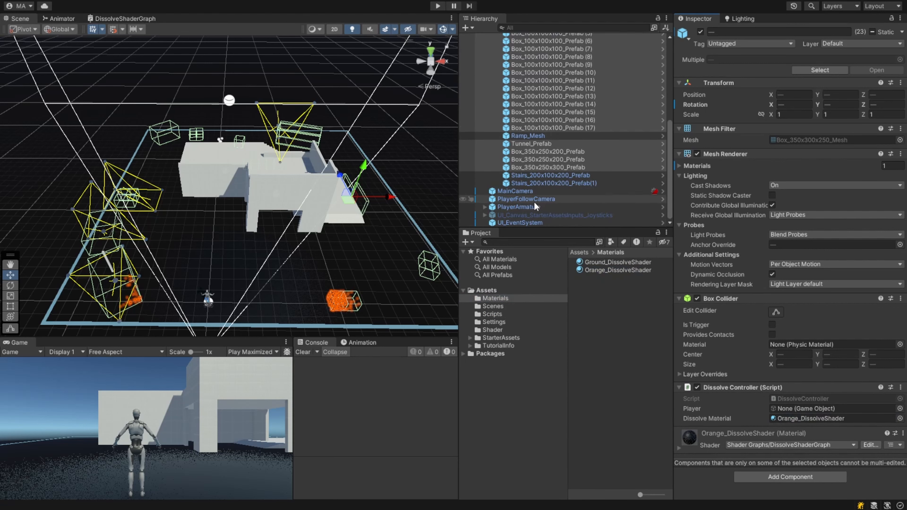
drag(534, 203, 805, 409)
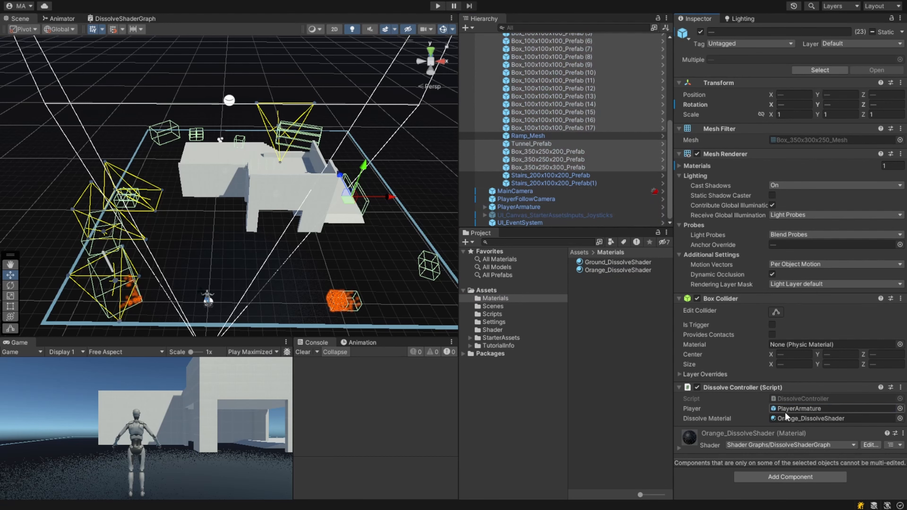
- Set the Orange_DissolveShader material's base color to orange
click(632, 270)
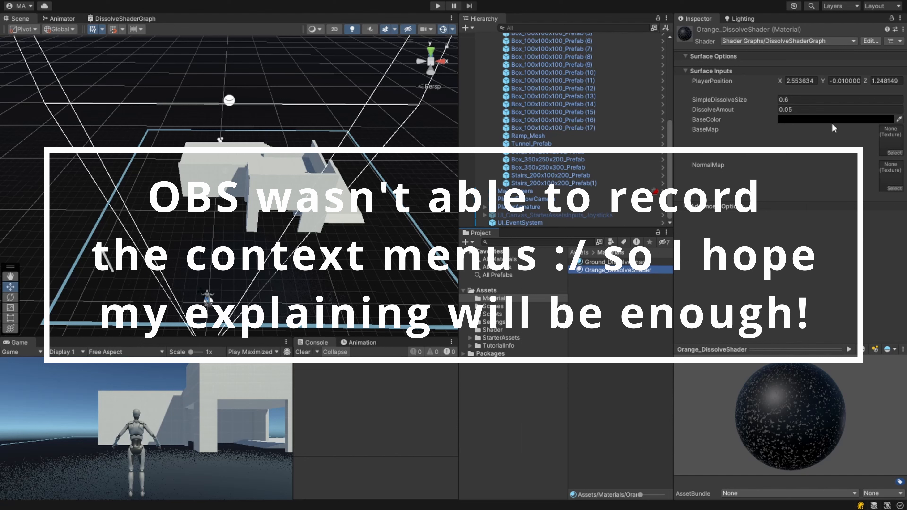
click(878, 119)
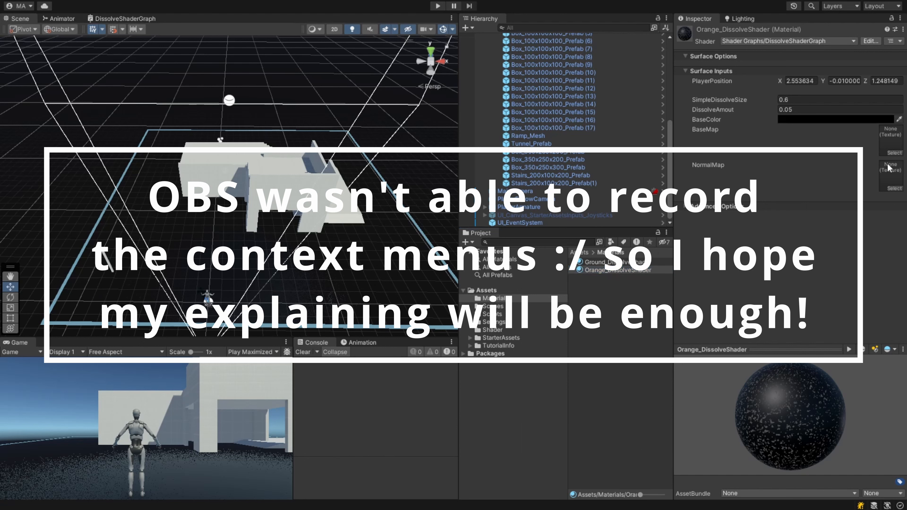
drag(844, 191, 901, 160)
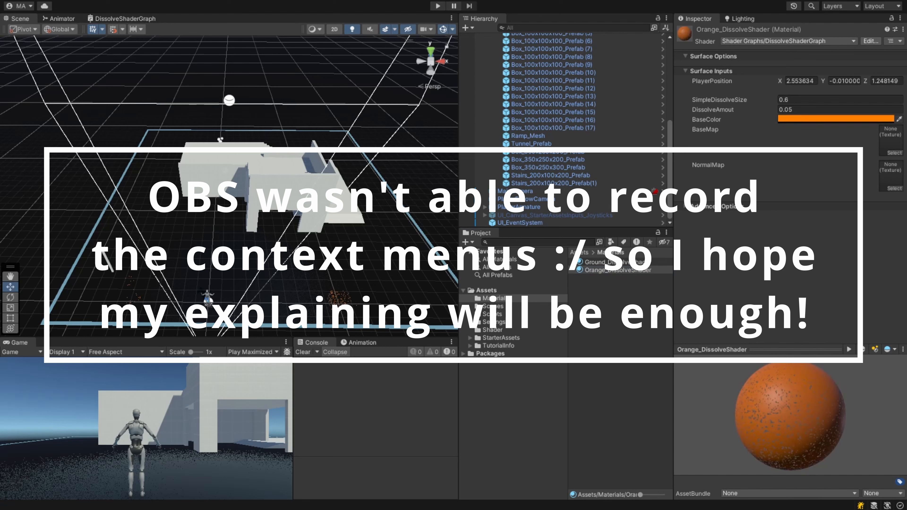
click(897, 112)
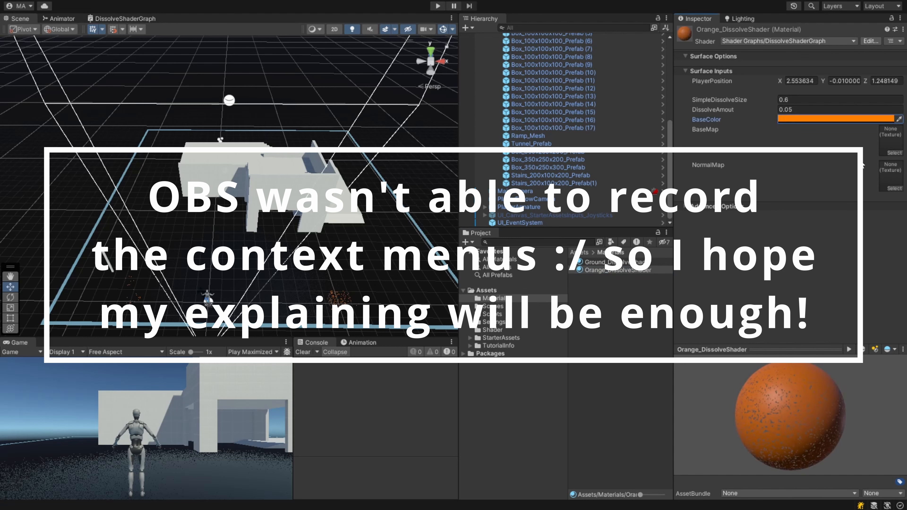
- Assign a base map texture and a normal map texture to the Orange_DissolveShader material
click(894, 152)
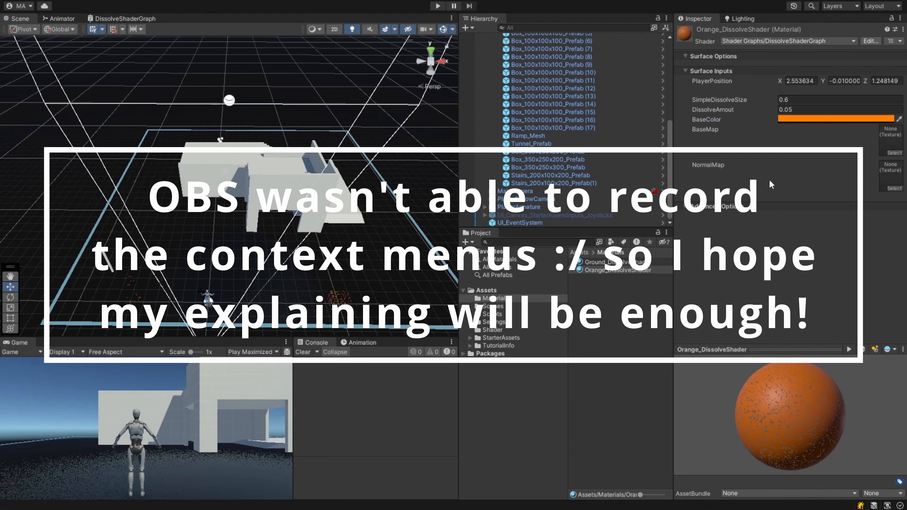
click(626, 184)
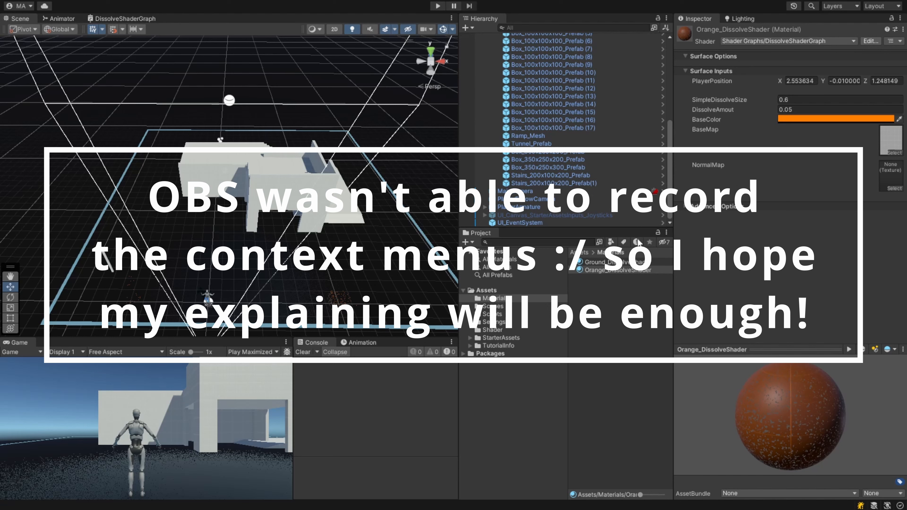
click(624, 234)
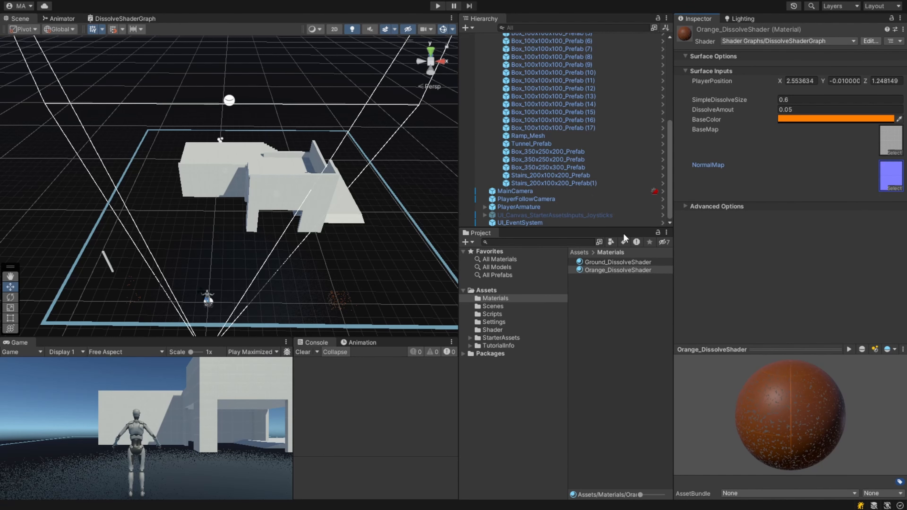
- Enter Play mode and walk the player around the orange objects to test the dissolve effect, then exit Play mode
scroll(368, 274, up, 5)
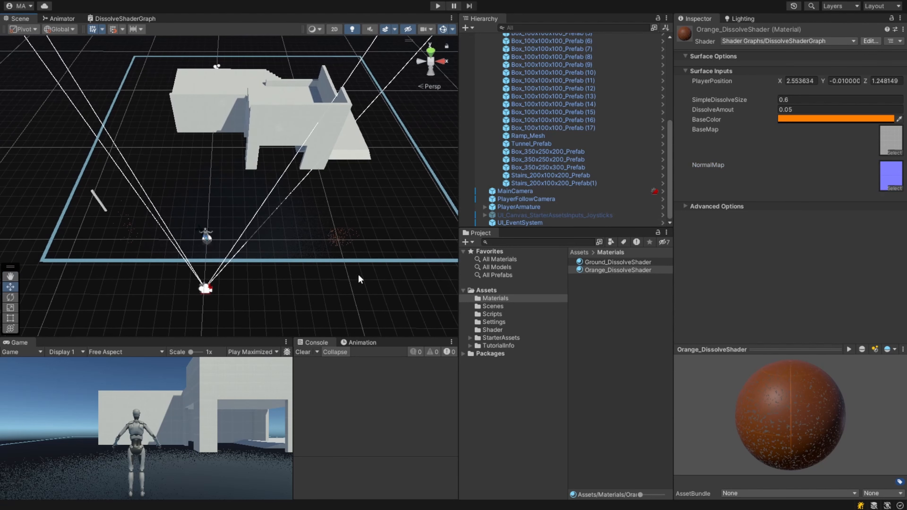
scroll(368, 261, up, 2)
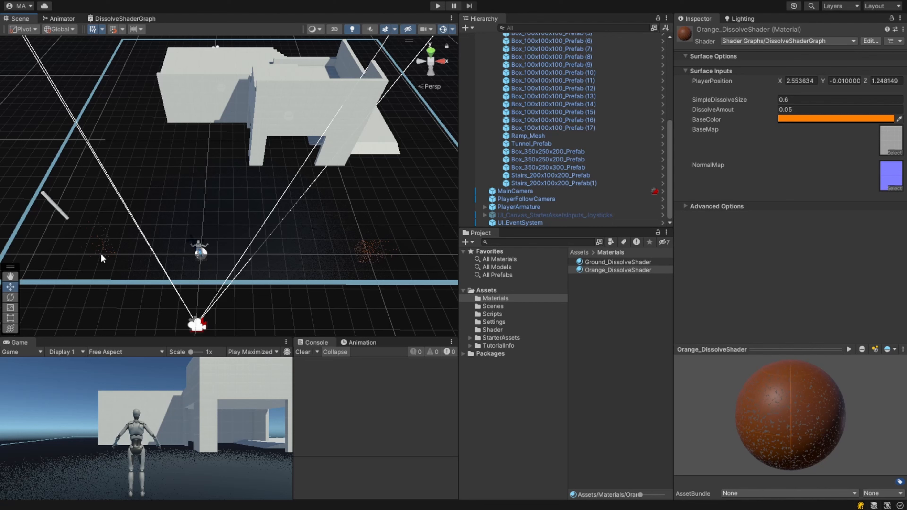
click(437, 6)
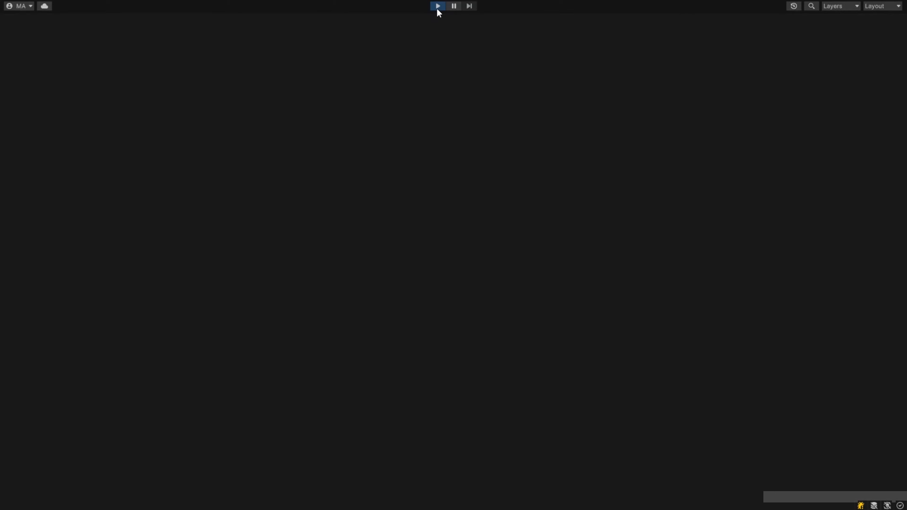
key(w)
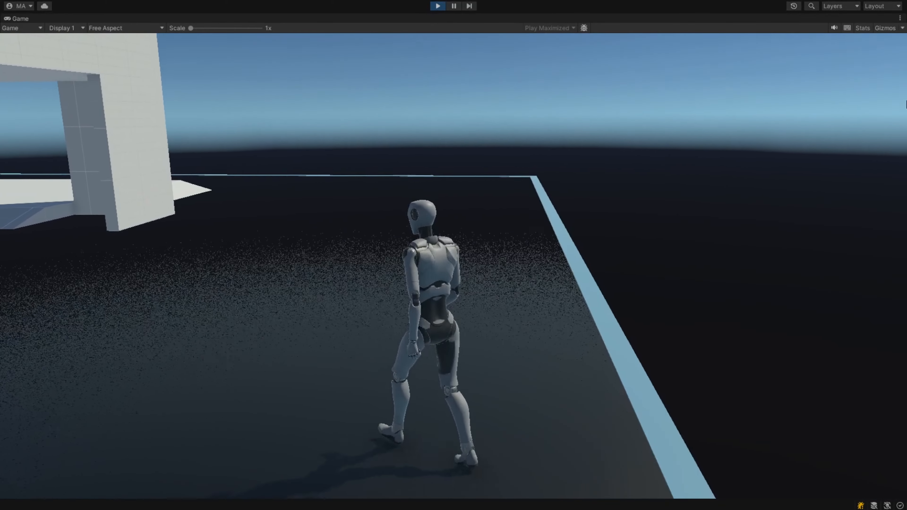
key(w)
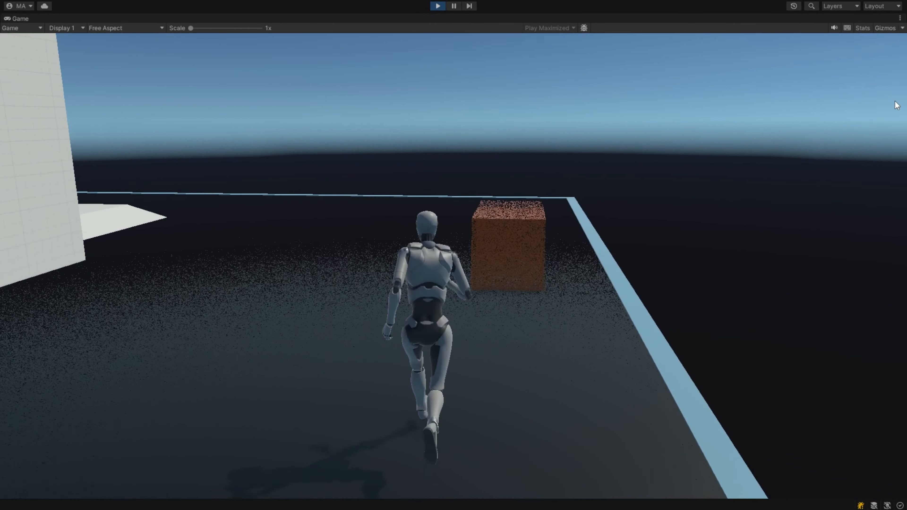
key(w)
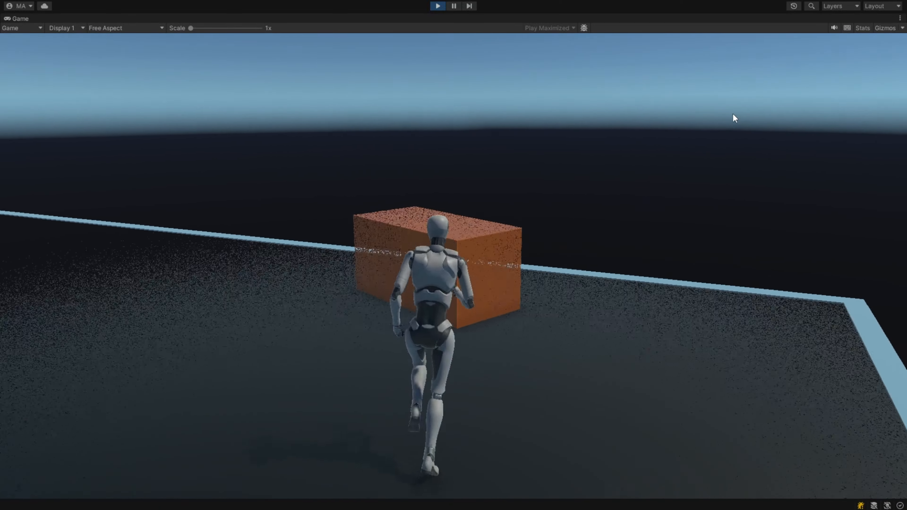
key(space)
key(w)
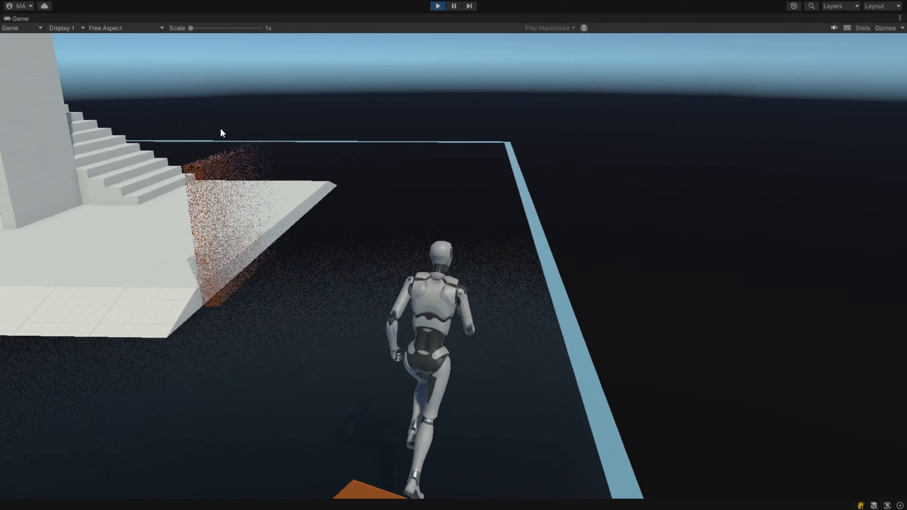
key(w)
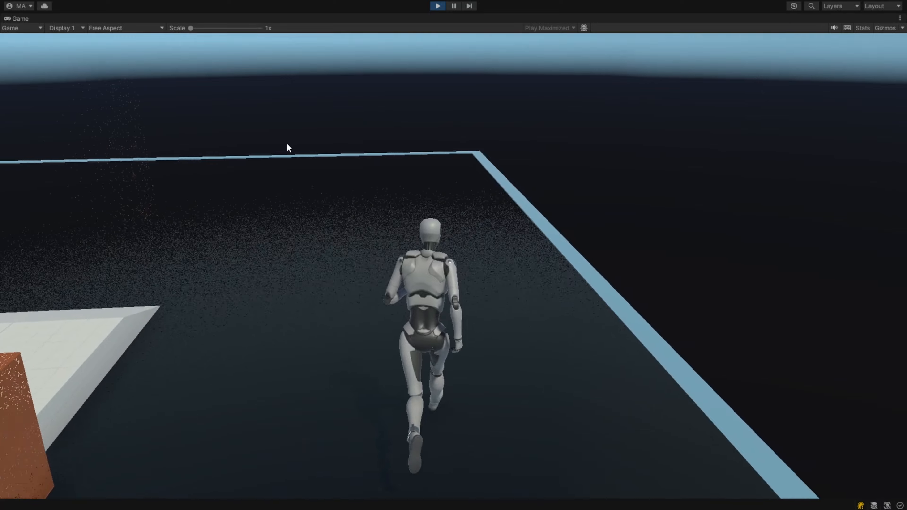
key(w)
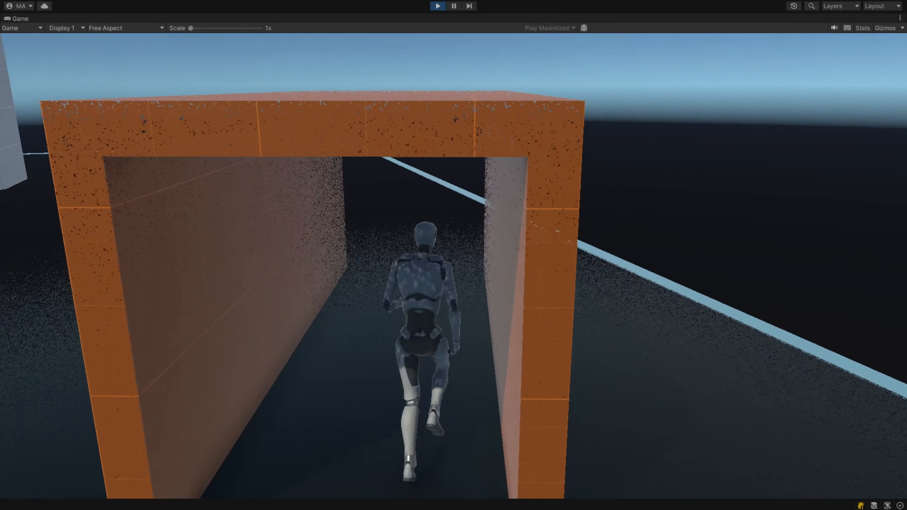
key(w)
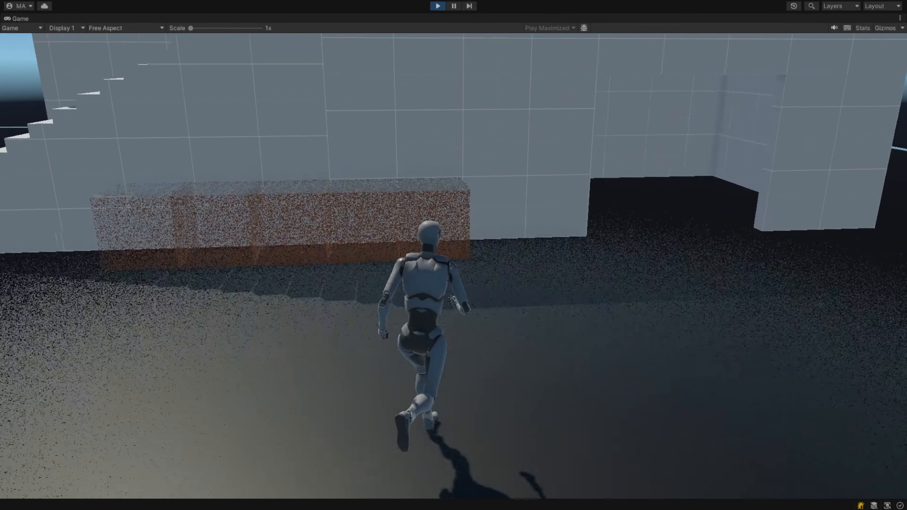
key(w)
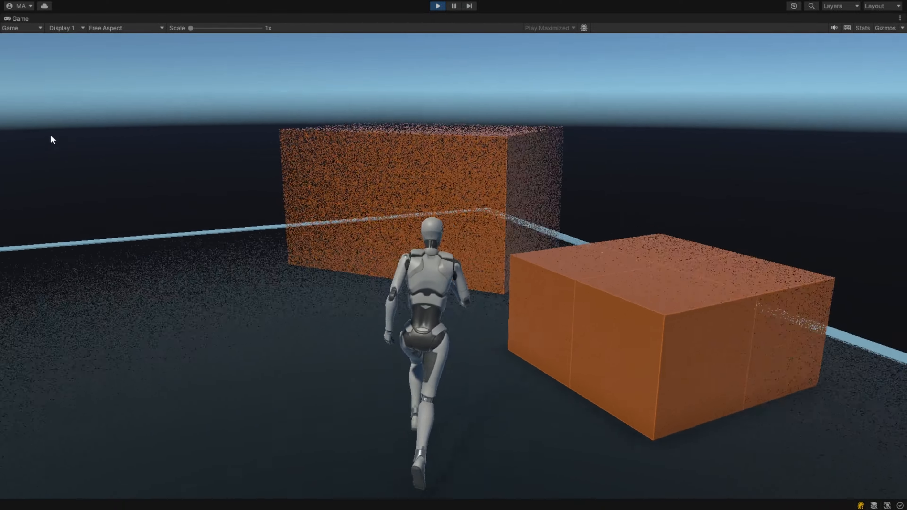
key(space)
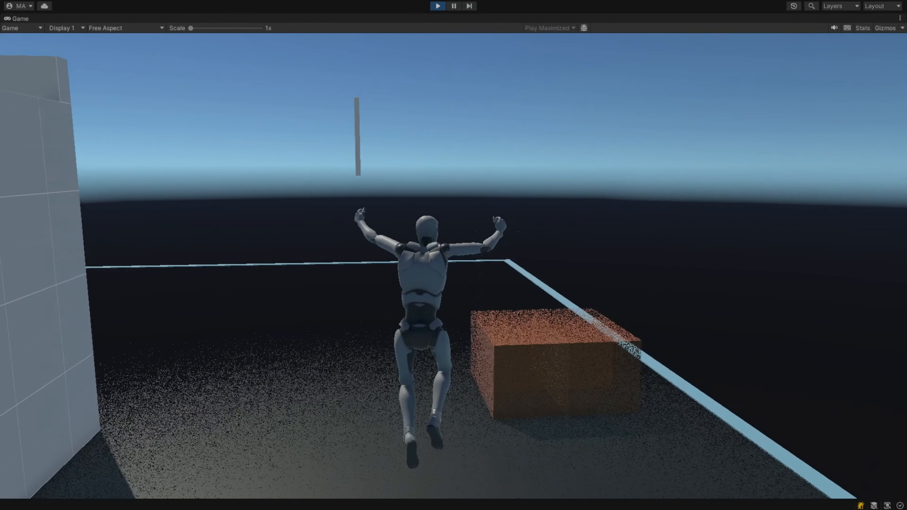
key(w)
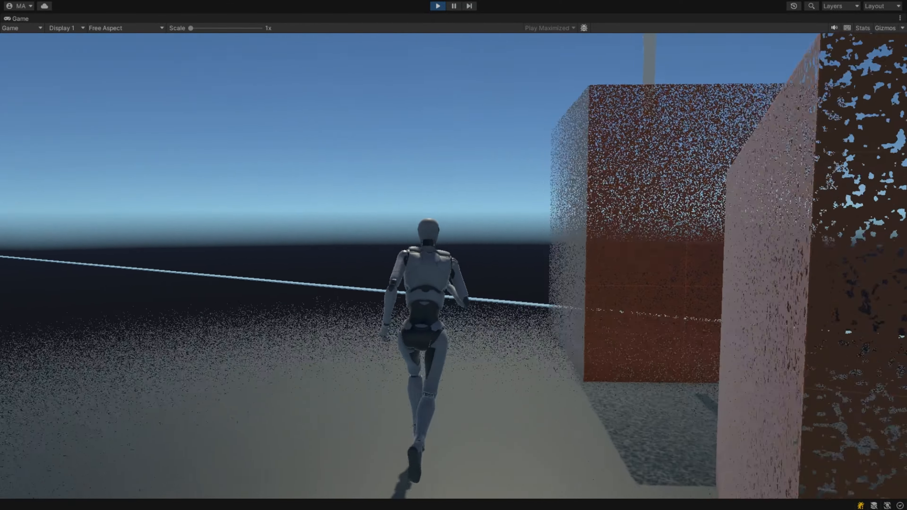
key(w)
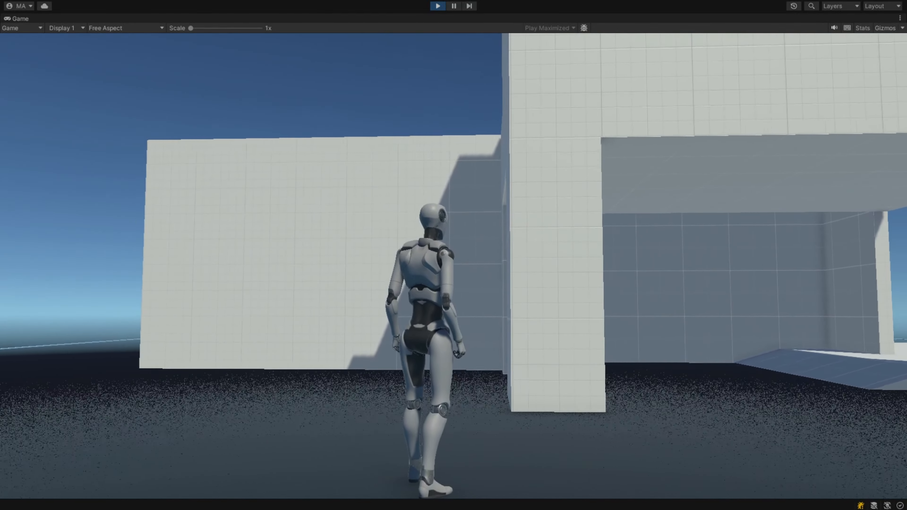
key(w)
key(w)
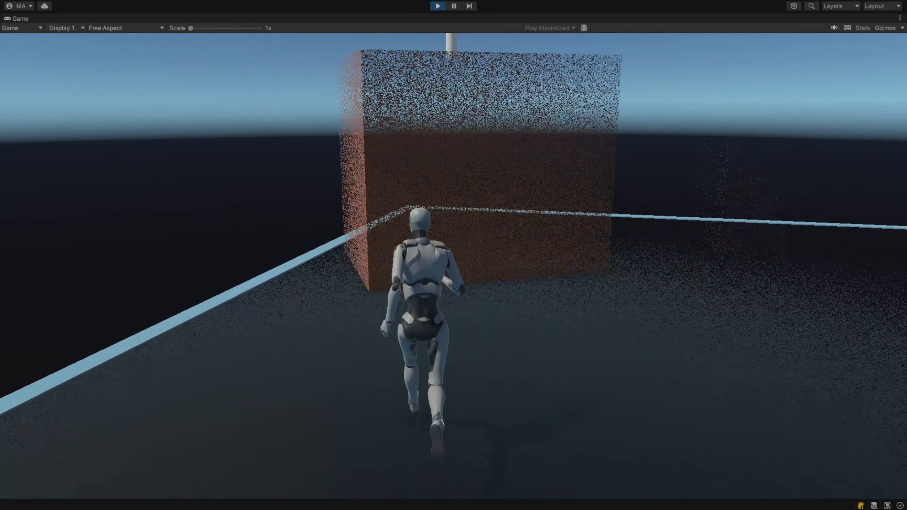
key(w)
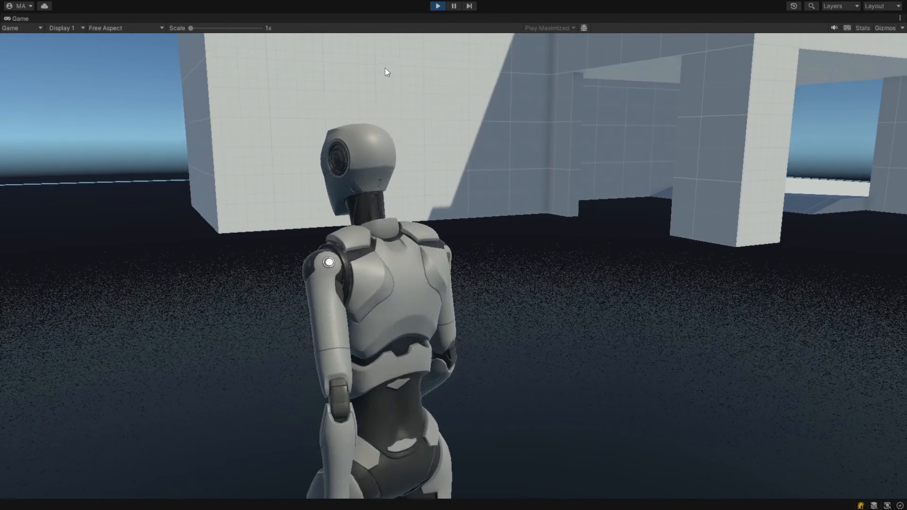
key(d)
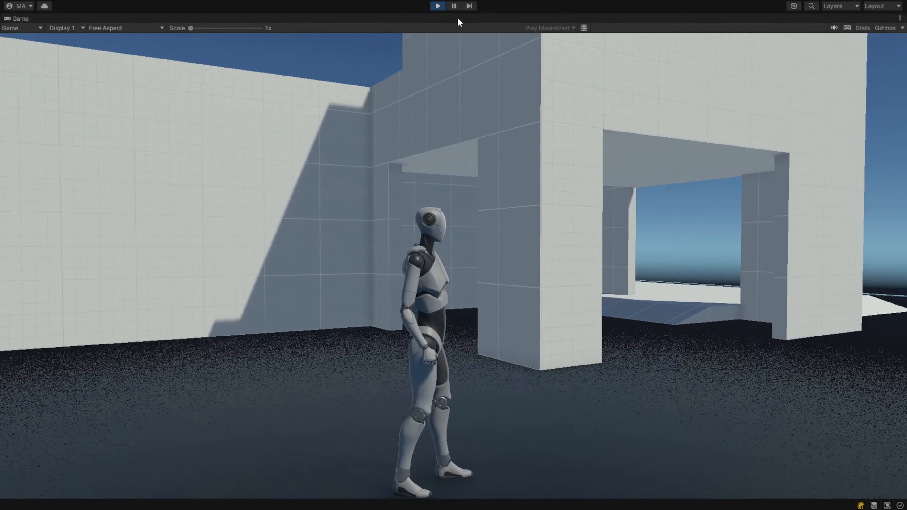
click(437, 5)
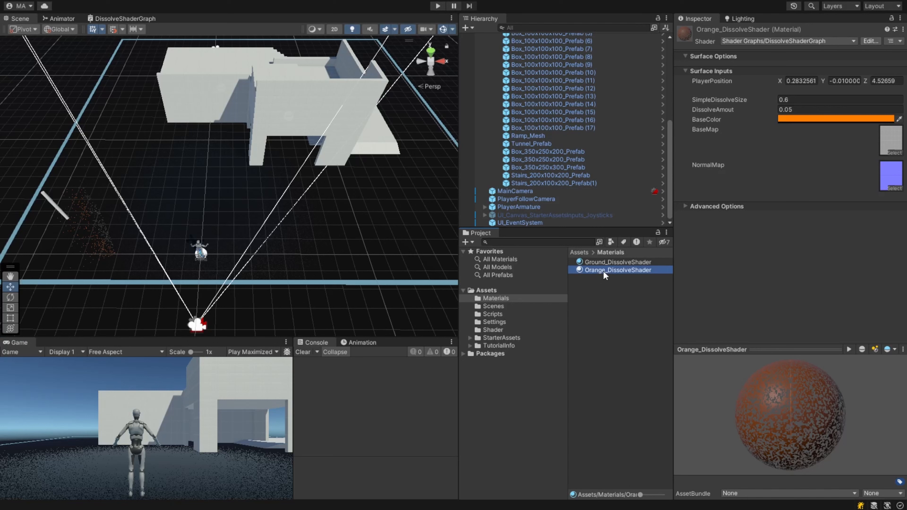
- Duplicate Orange_DissolveShader and rename the copy White_DissolveShader
key(ctrl+d)
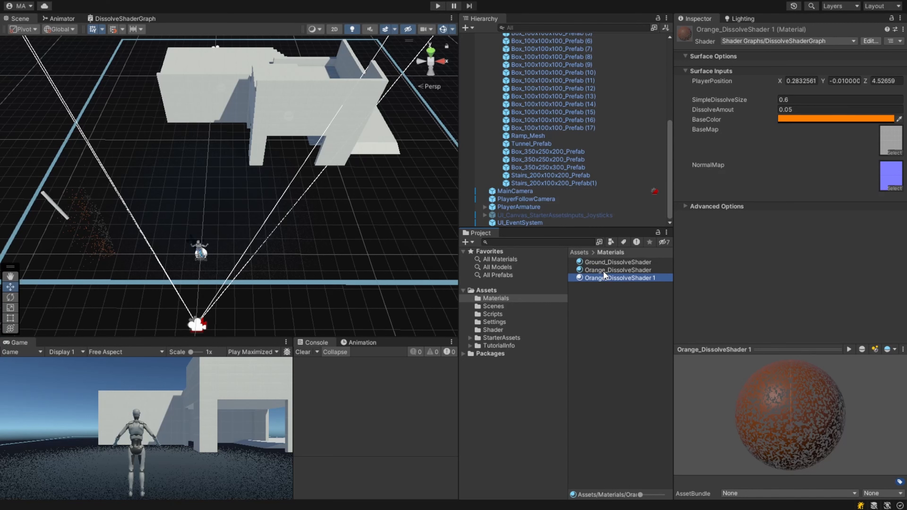
text(0)
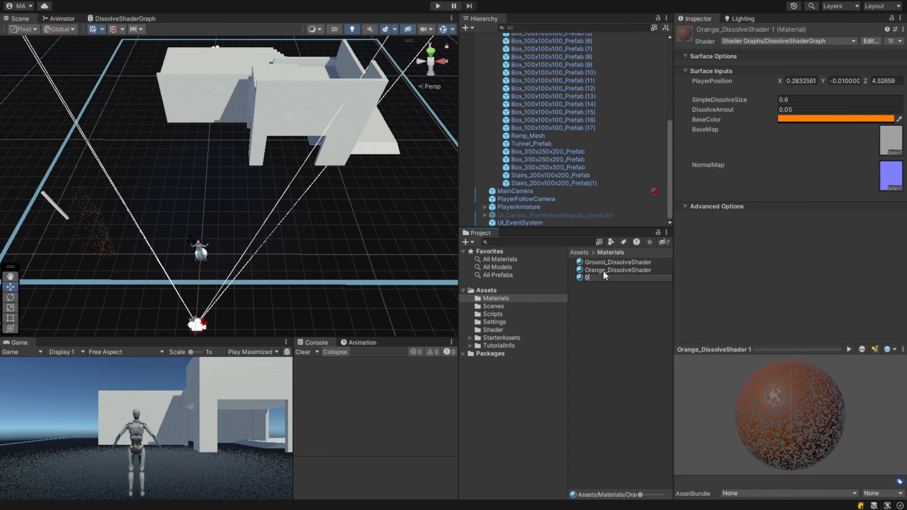
key(Escape)
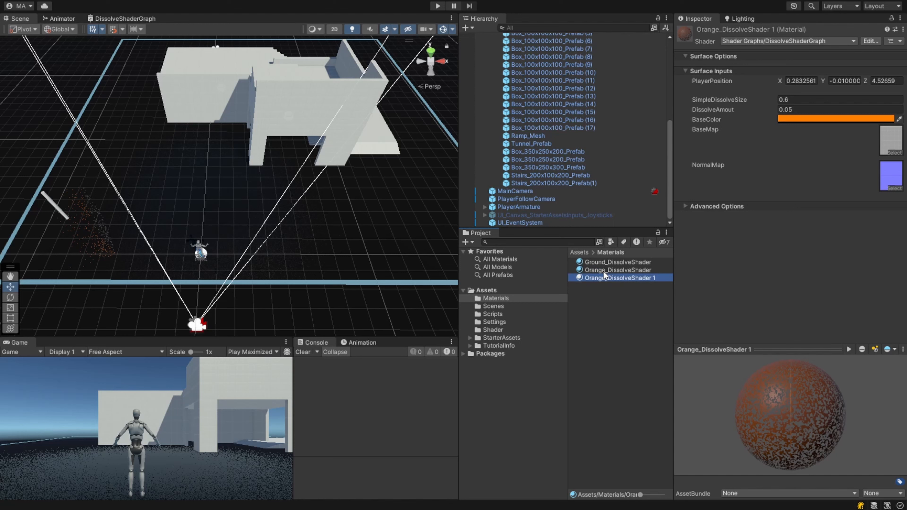
key(F2)
key(End)
key(BackSpace)
key(BackSpace)
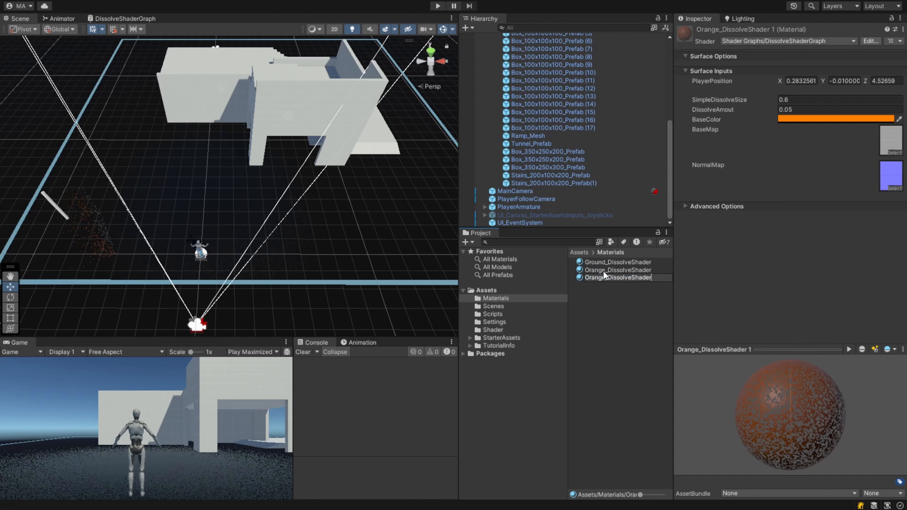
key(Left)
key(BackSpace)
key(BackSpace)
key(BackSpace)
key(BackSpace)
key(BackSpace)
key(BackSpace)
text(White)
key(Return)
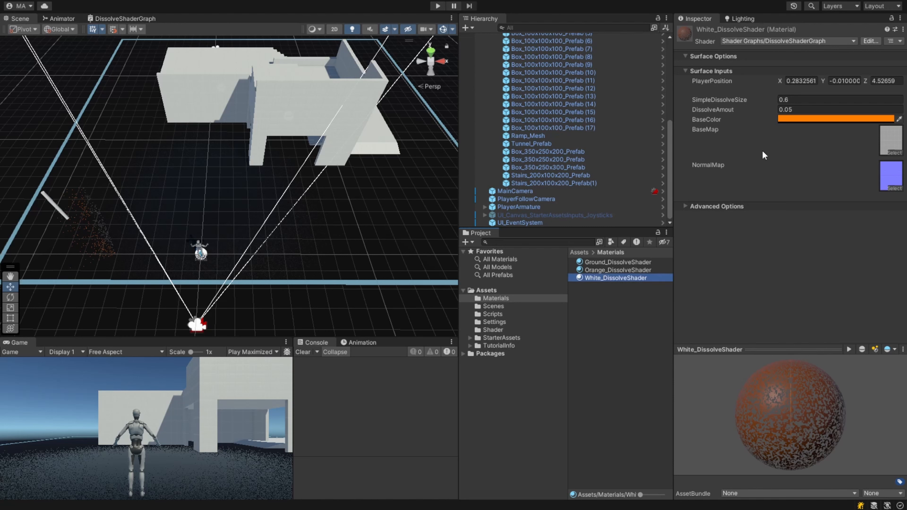
- Set the White_DissolveShader material's base color to white
click(796, 119)
drag(849, 210, 799, 150)
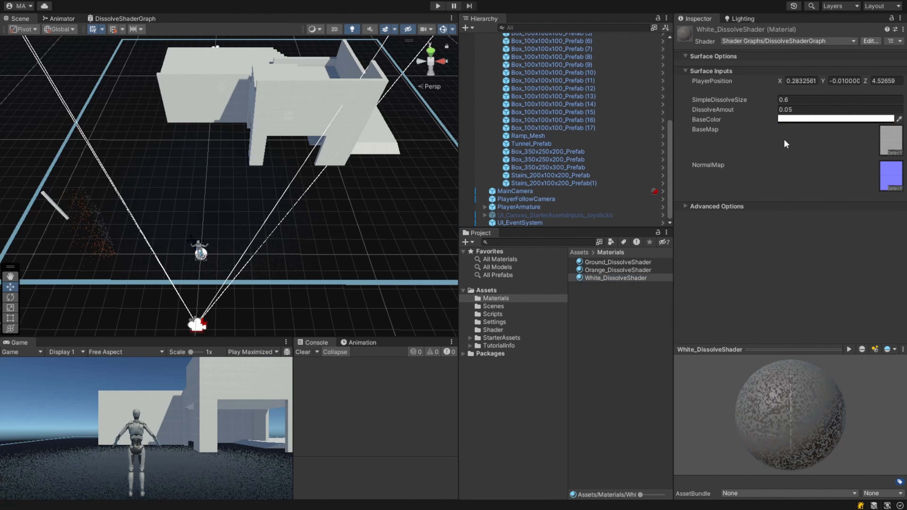
click(895, 111)
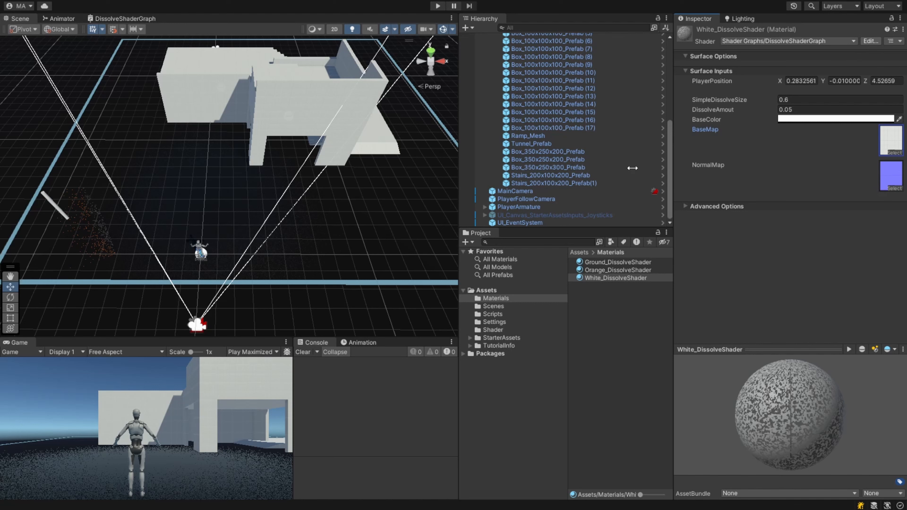
scroll(554, 142, up, 5)
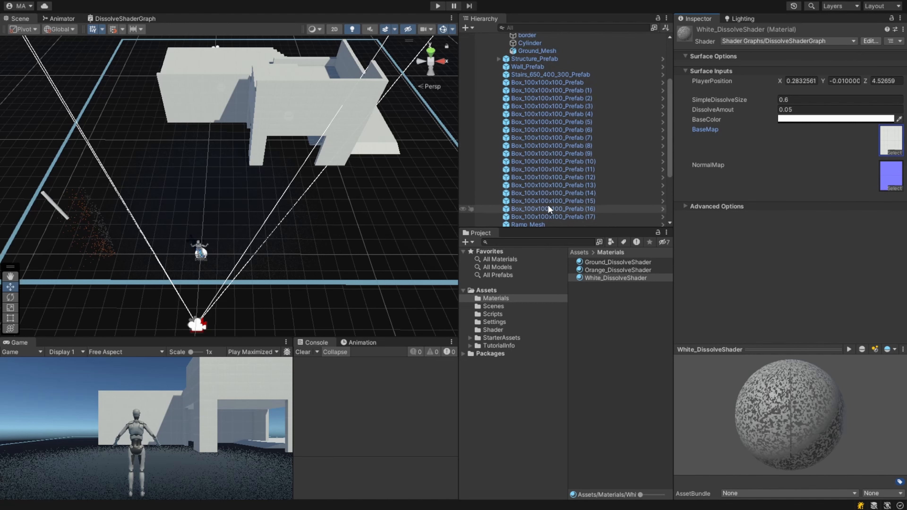
- Select Ramp_Mesh, Structure_Prefab, Stairs_650_400_300_Prefab and both Stairs_200x100x200 prefabs, and assign them the White_DissolveShader material
scroll(550, 207, down, 2)
click(541, 194)
scroll(599, 165, up, 3)
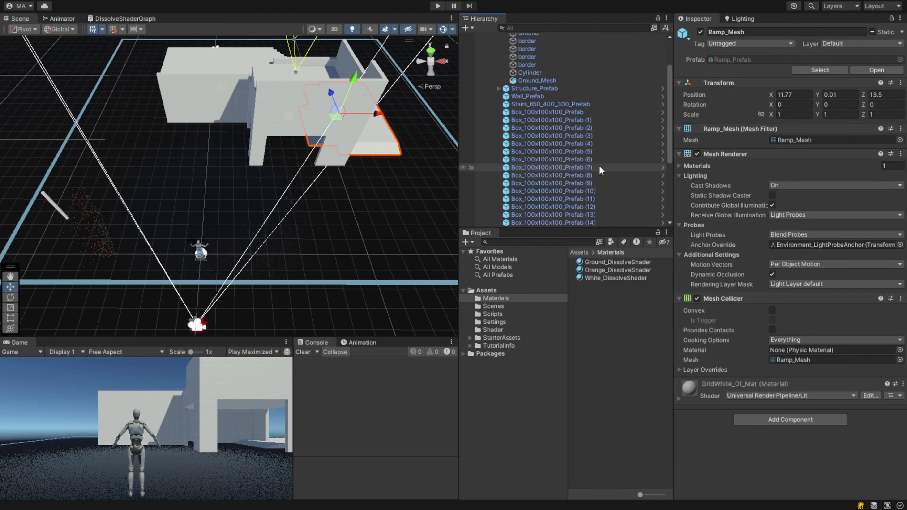
scroll(599, 166, up, 2)
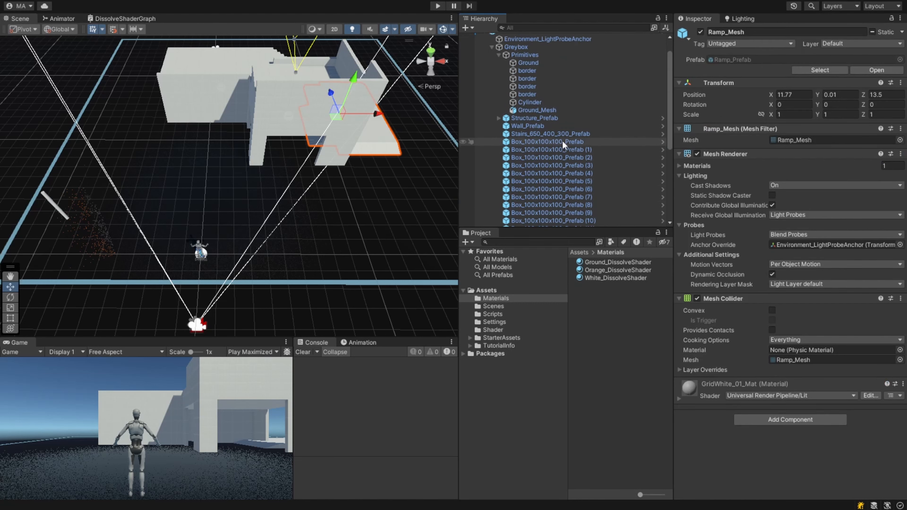
ctrl+click(551, 118)
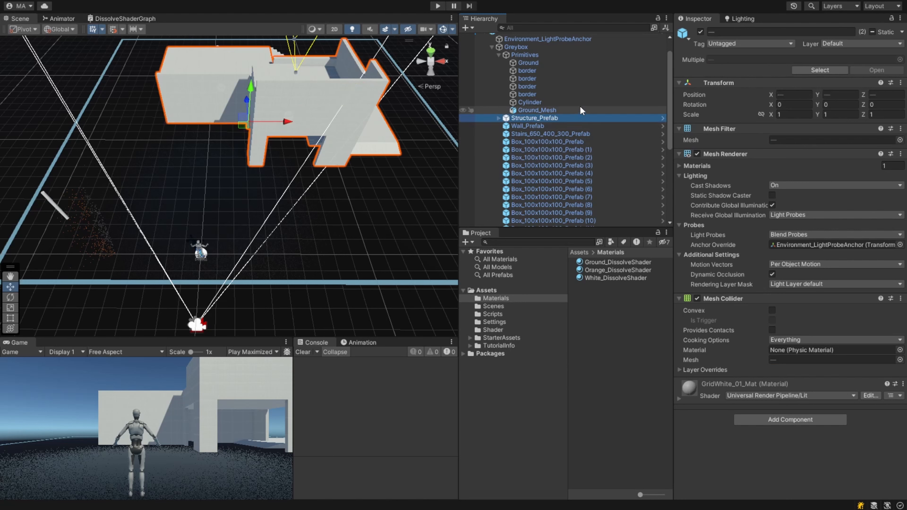
ctrl+click(549, 134)
scroll(575, 132, down, 7)
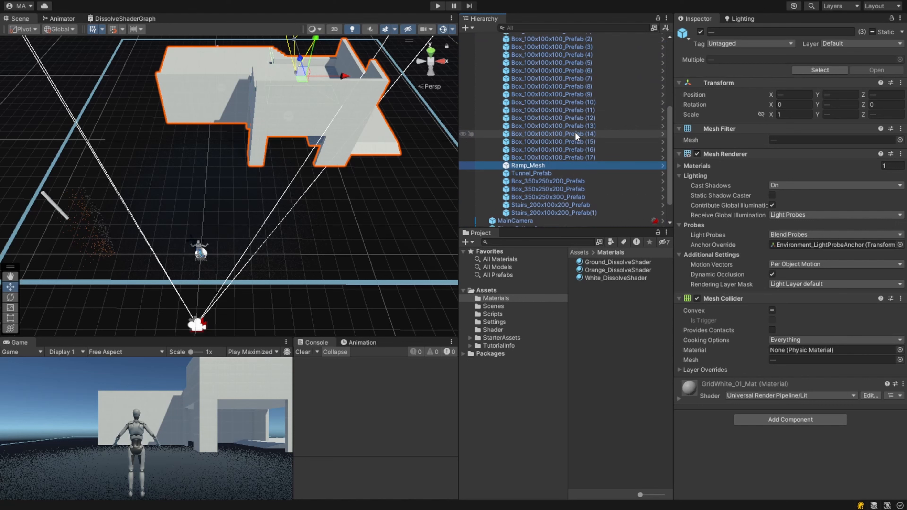
ctrl+click(547, 205)
ctrl+click(551, 211)
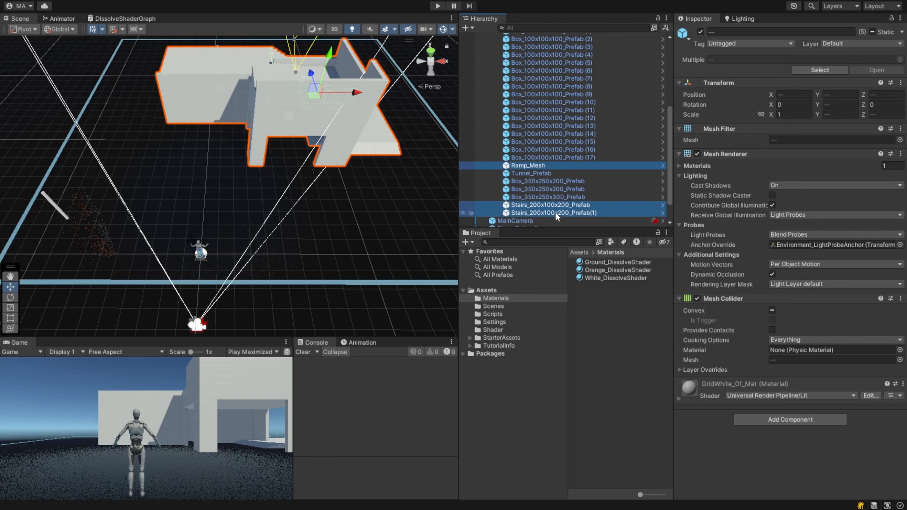
drag(593, 278, 718, 462)
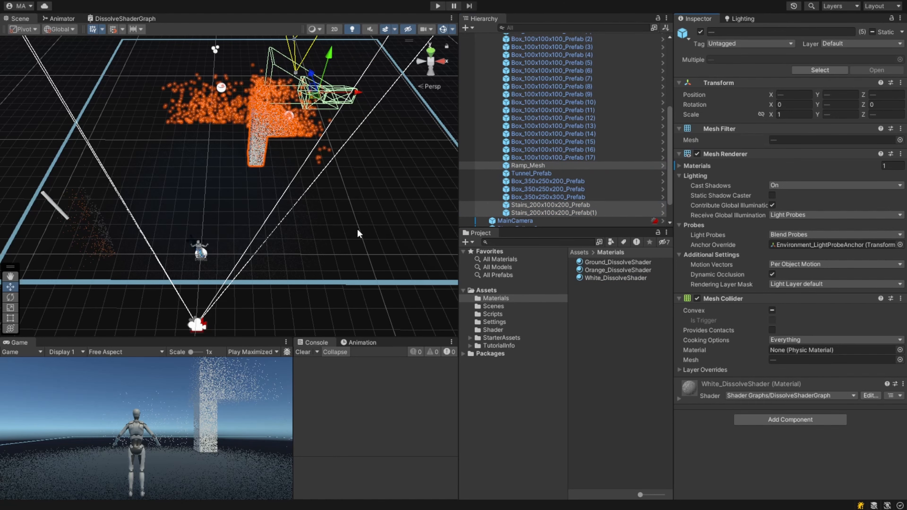
mouse_move(294, 177)
alt+mouse_down()
mouse_move(133, 167)
mouse_move(297, 187)
alt+mouse_up()
mouse_move(297, 187)
right_down()
mouse_move(296, 174)
mouse_move(275, 203)
mouse_move(297, 190)
right_up()
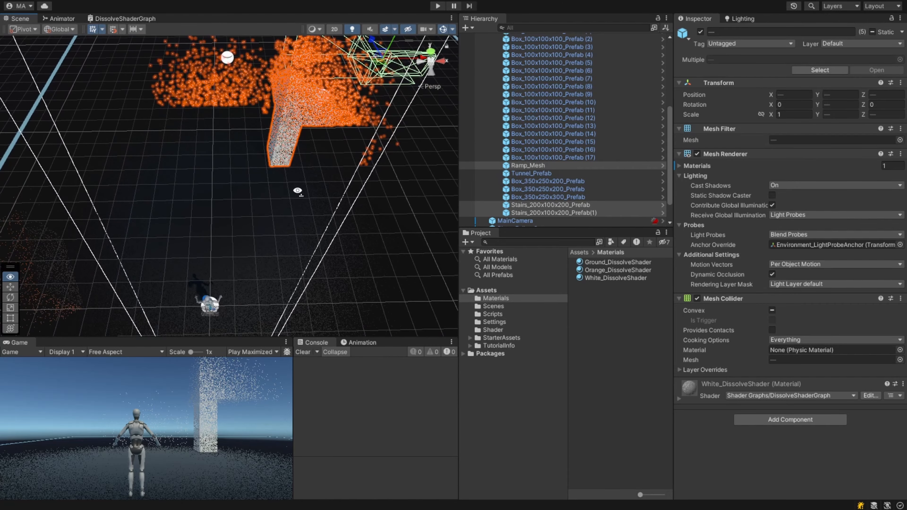
click(126, 19)
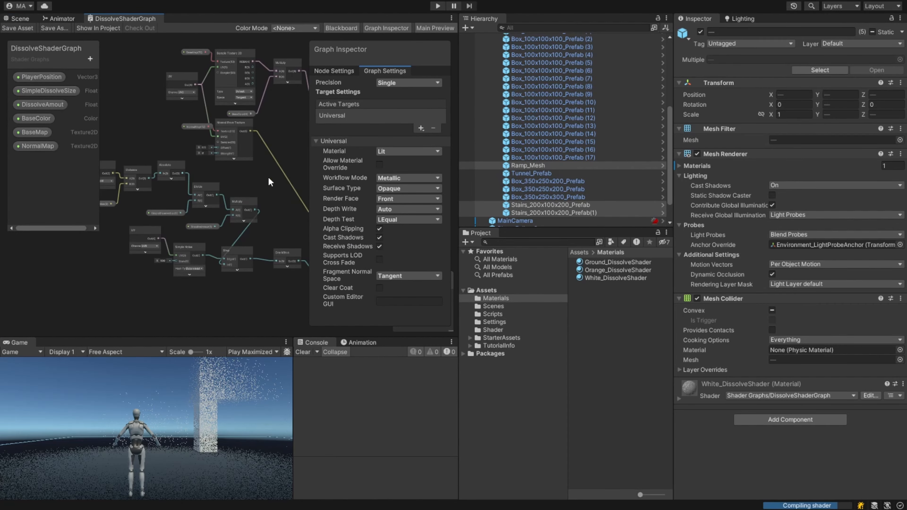
click(16, 20)
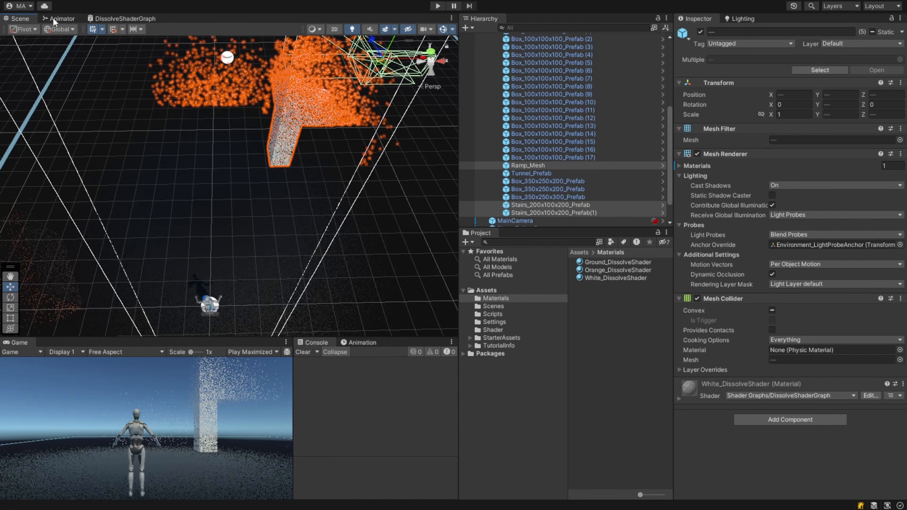
- Enter Play mode and walk the player around the white objects to test the dissolve effect, then exit Play mode
click(437, 5)
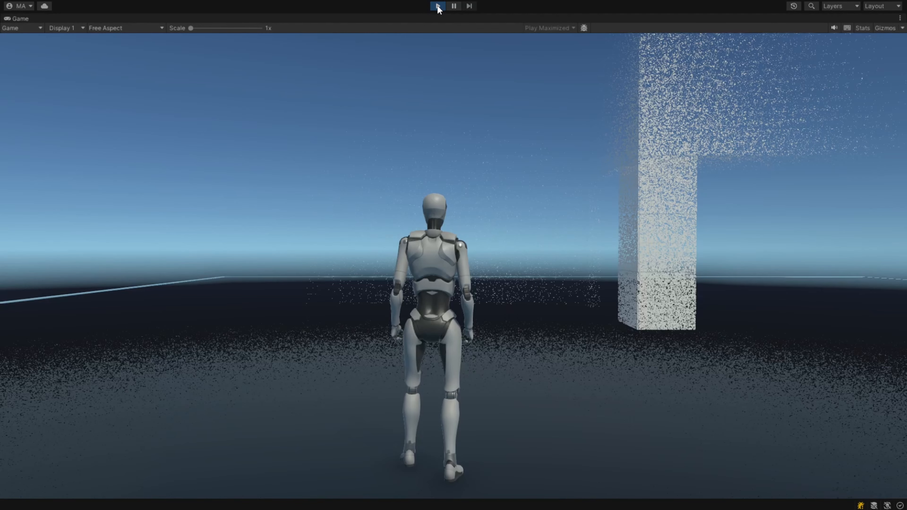
key(w)
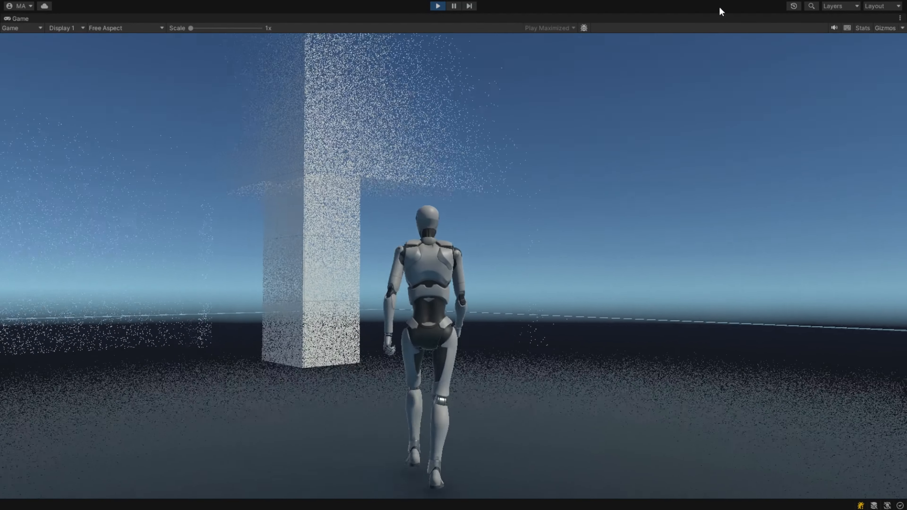
key(shift)
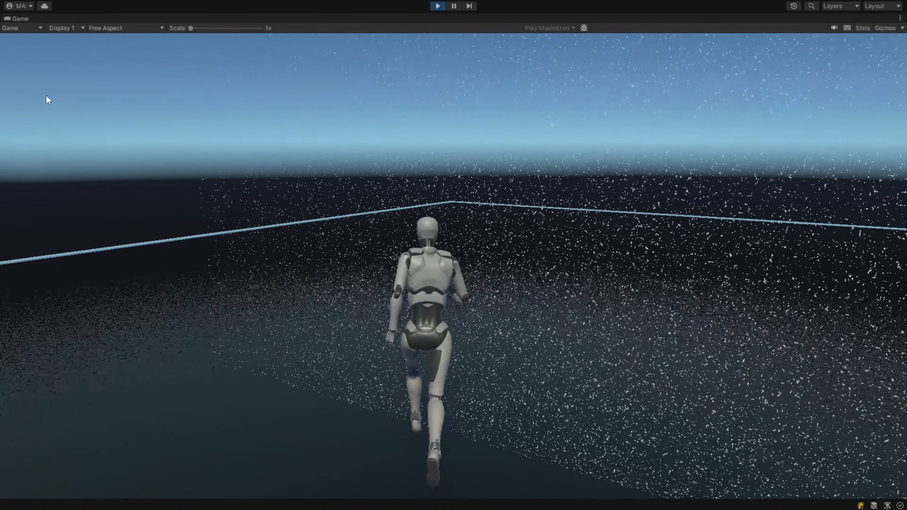
key(s)
key(space)
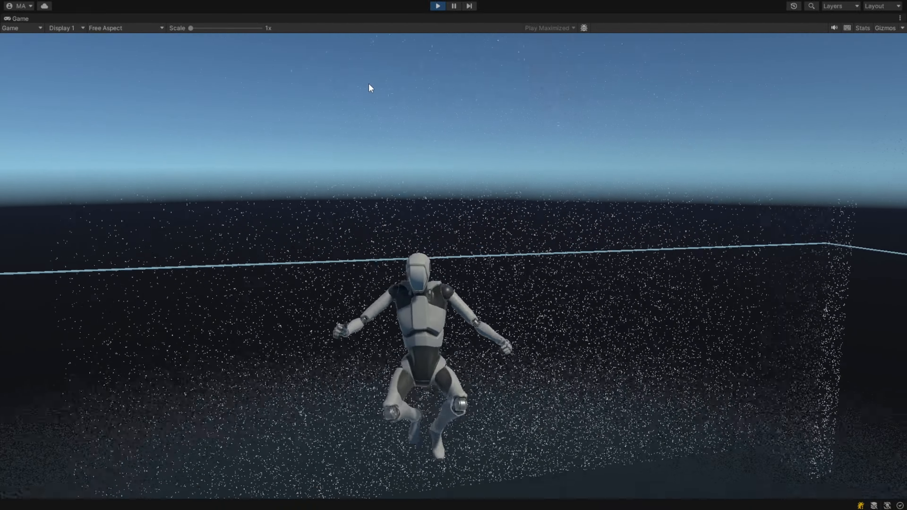
key(w)
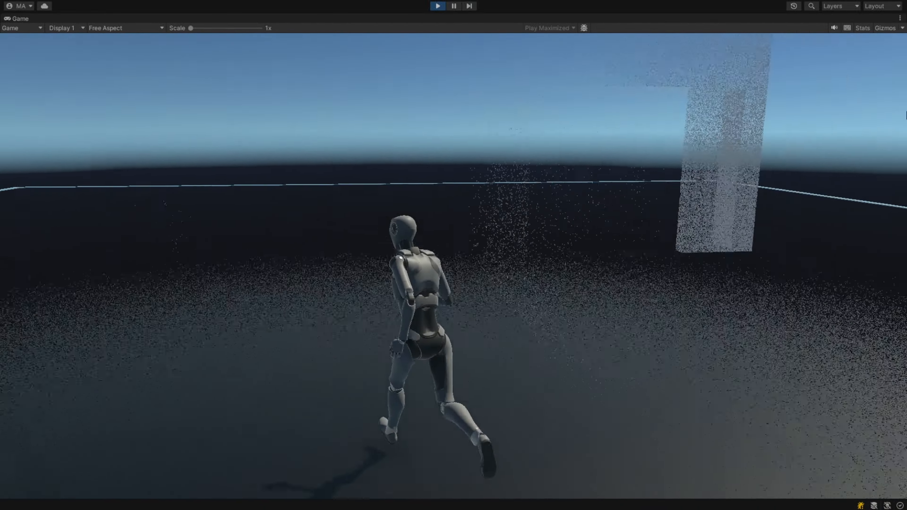
right_click(757, 119)
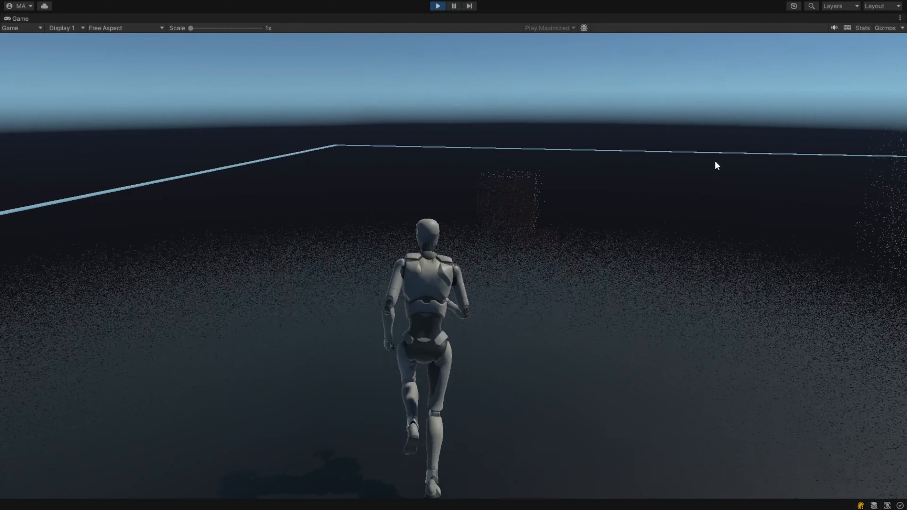
right_click(106, 163)
key(w)
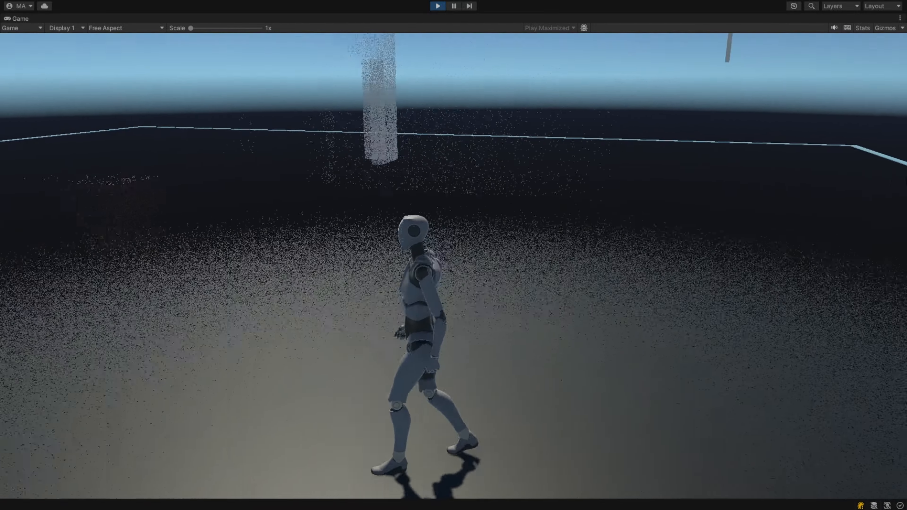
key(w)
key(d)
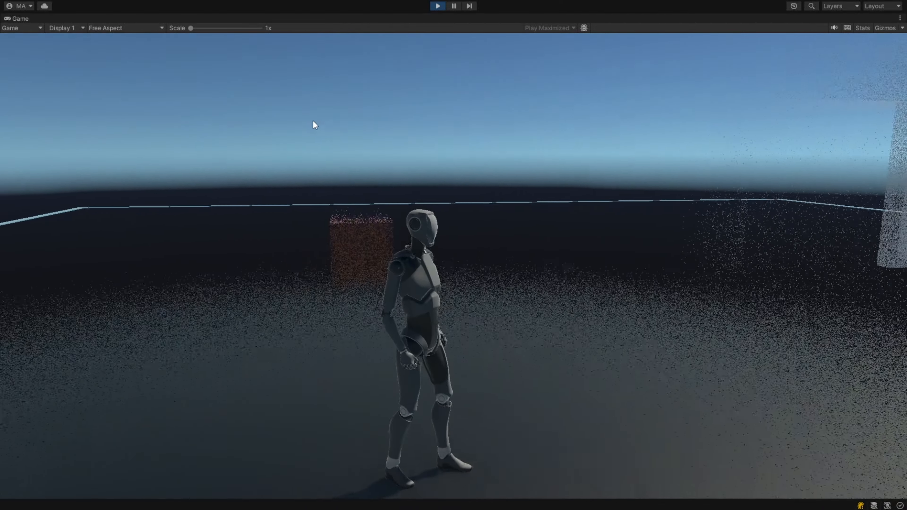
right_click(117, 112)
key(w)
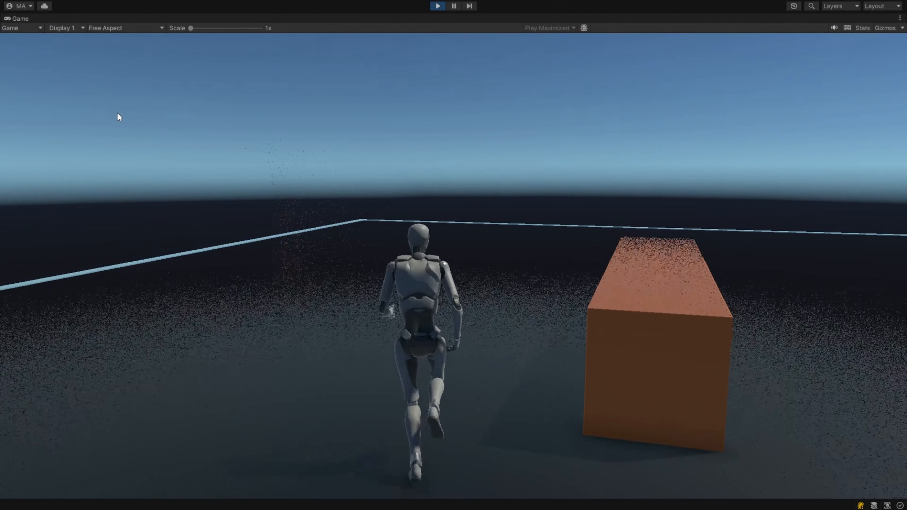
key(w)
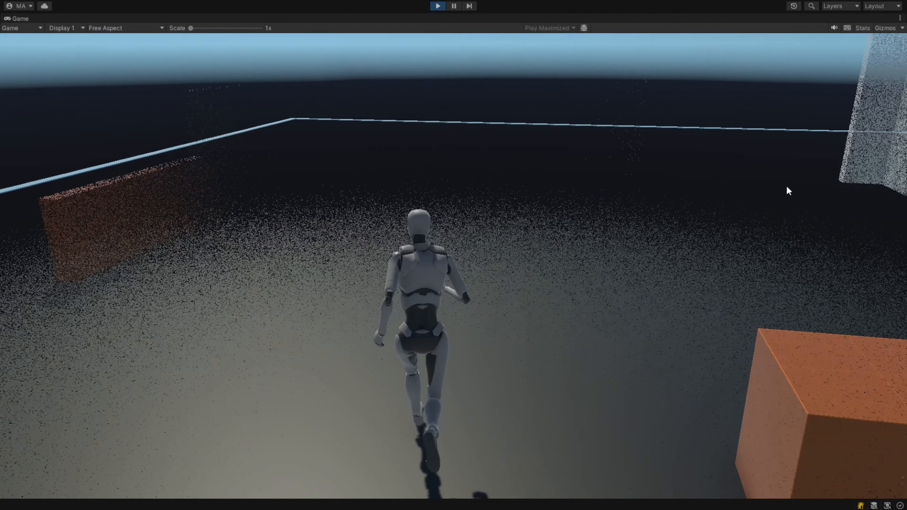
key(a)
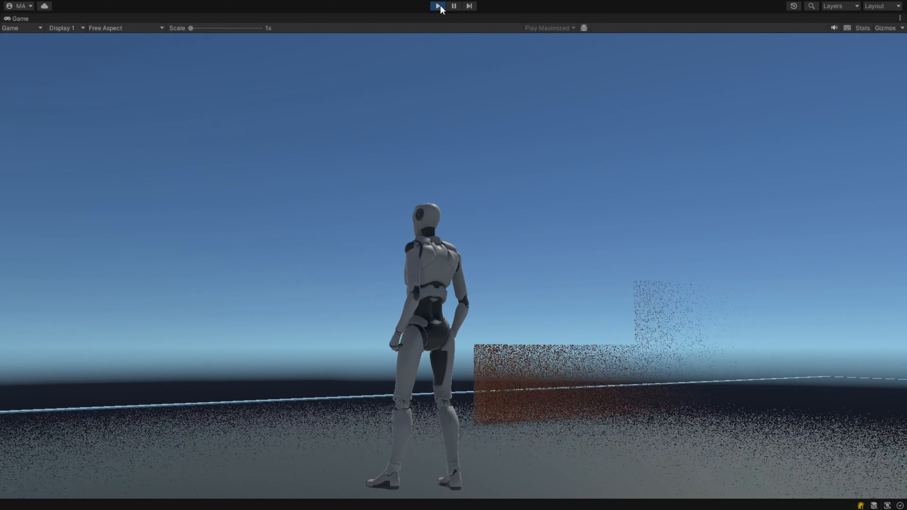
click(438, 6)
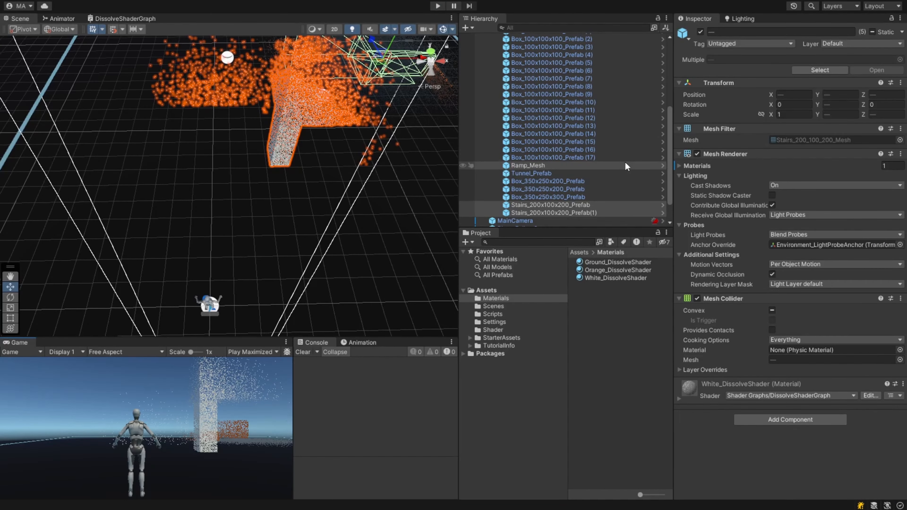
- Add the DissolveController script from the Scripts folder as a component to the selected white objects
scroll(623, 162, down, 5)
scroll(620, 162, up, 2)
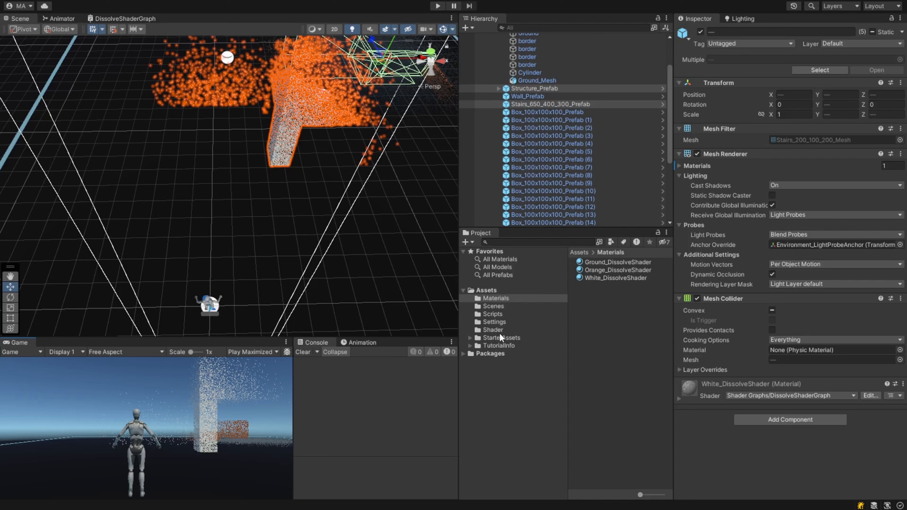
click(493, 314)
drag(593, 263, 744, 450)
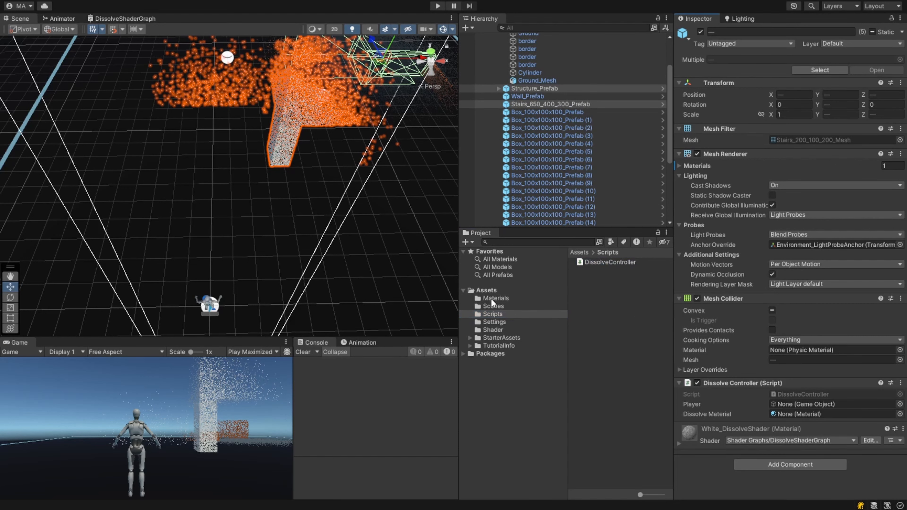
- Set the DissolveController's Dissolve Material to White_DissolveShader and its Player to PlayerArmature
click(494, 300)
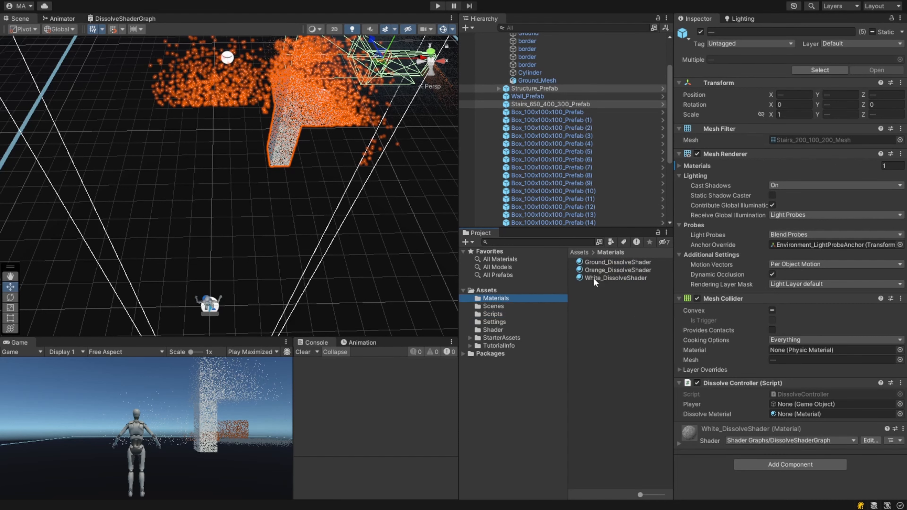
drag(594, 282, 786, 414)
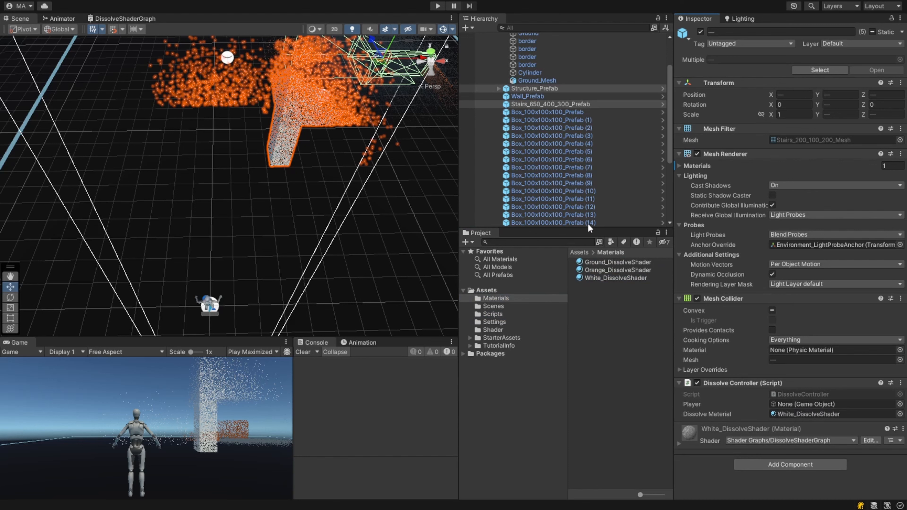
scroll(593, 215, down, 5)
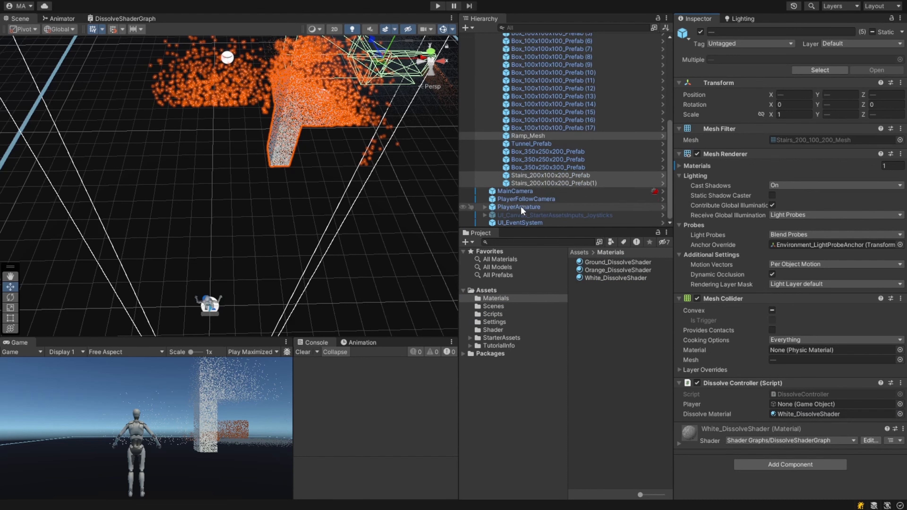
drag(521, 207, 795, 408)
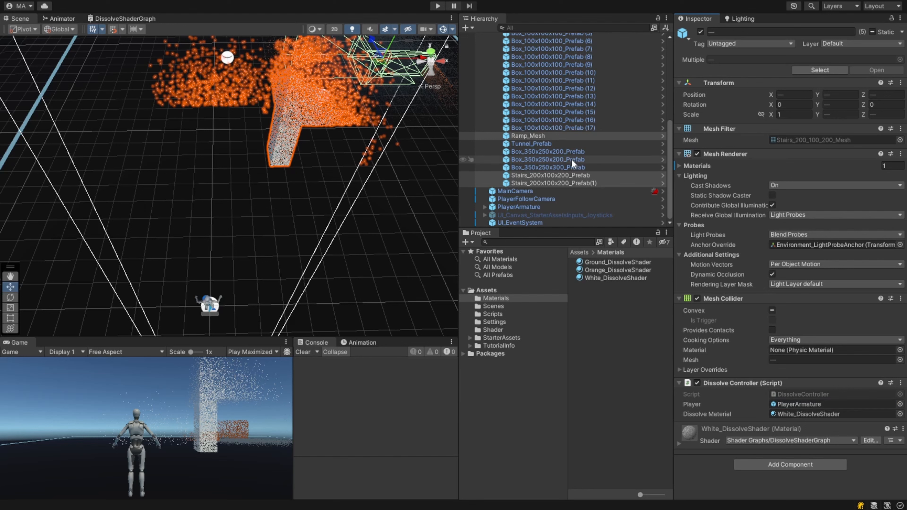
- Enter Play mode and walk the player through the level and up the stairs to test the dissolve, then exit
key(ctrl+p)
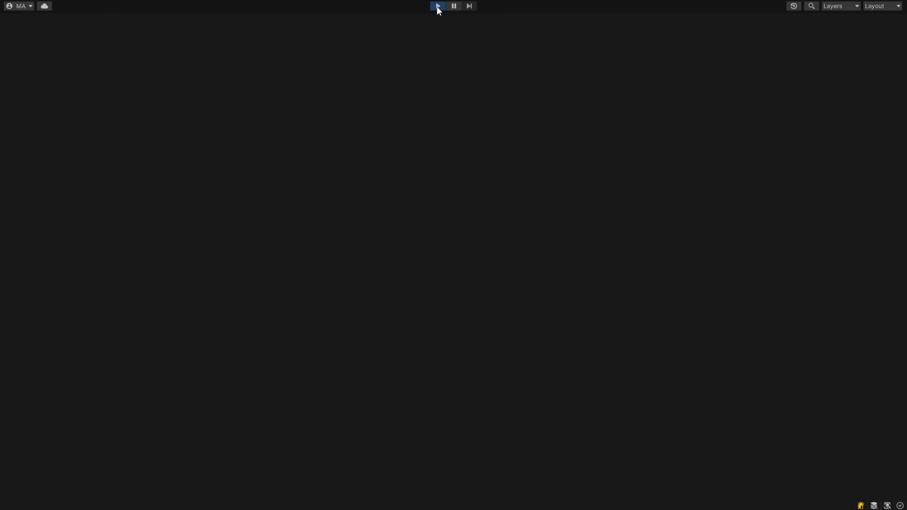
key(w)
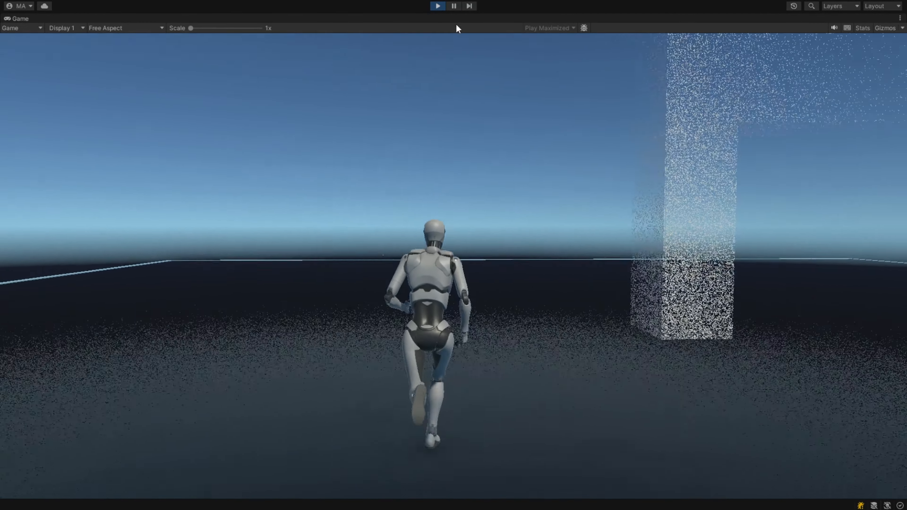
key(w)
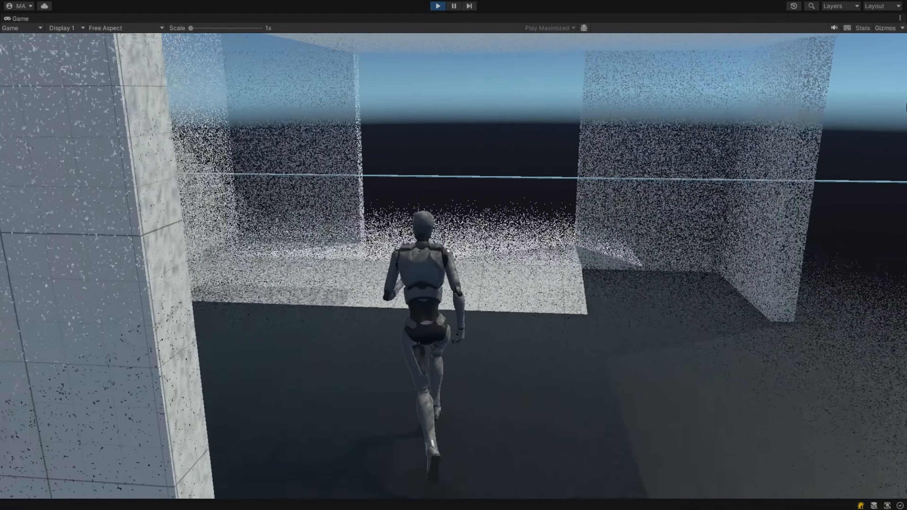
key(w)
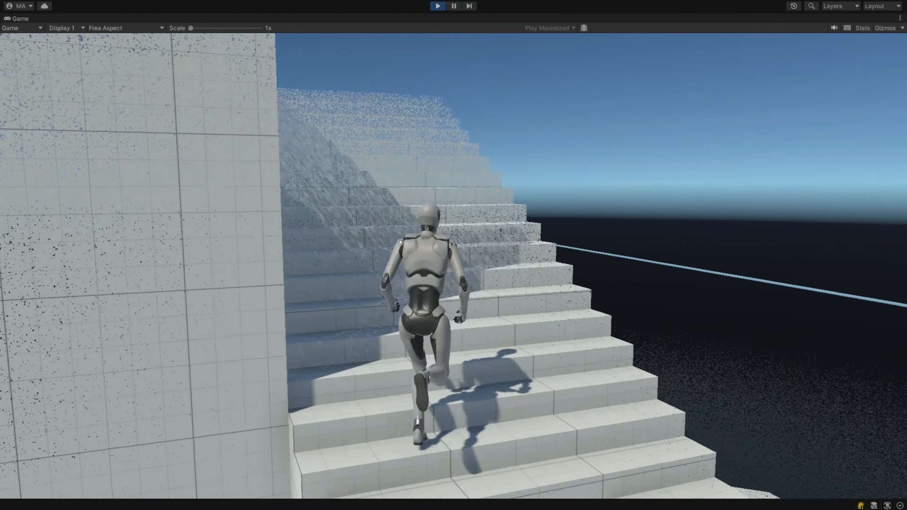
key(w)
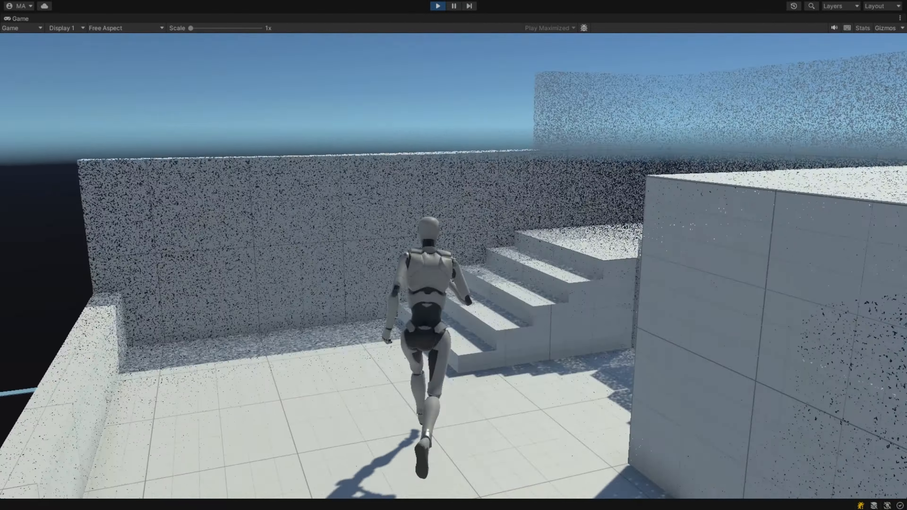
key(w)
key(space)
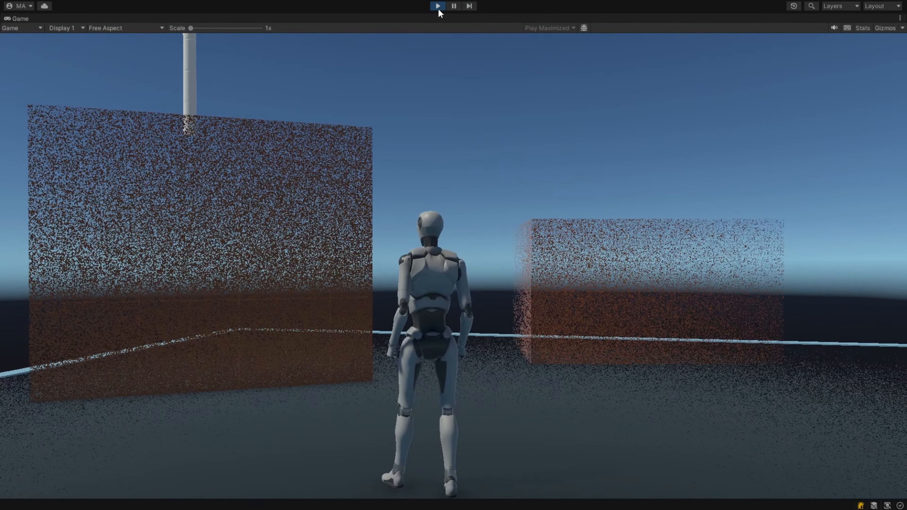
click(437, 7)
- Select the cylinder in the scene and change its material to White_DissolveShader
scroll(567, 145, up, 7)
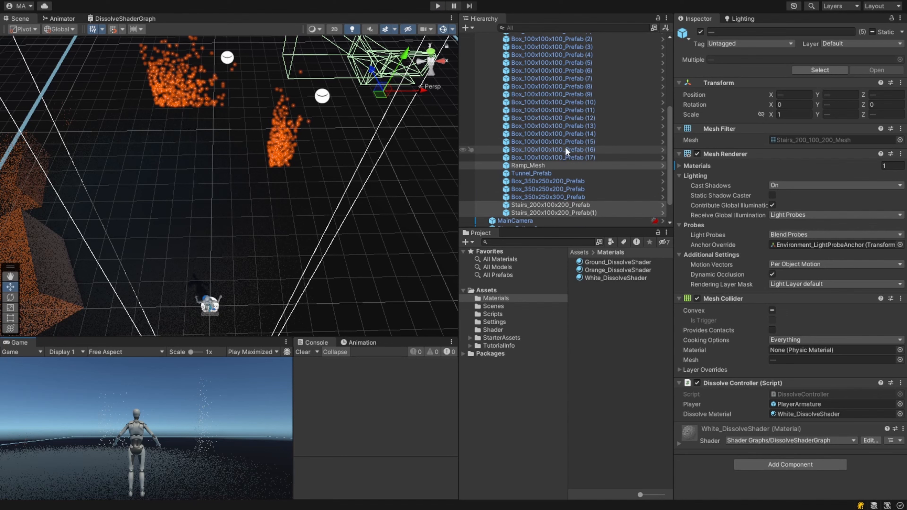
right_drag(199, 173, 102, 159)
click(88, 153)
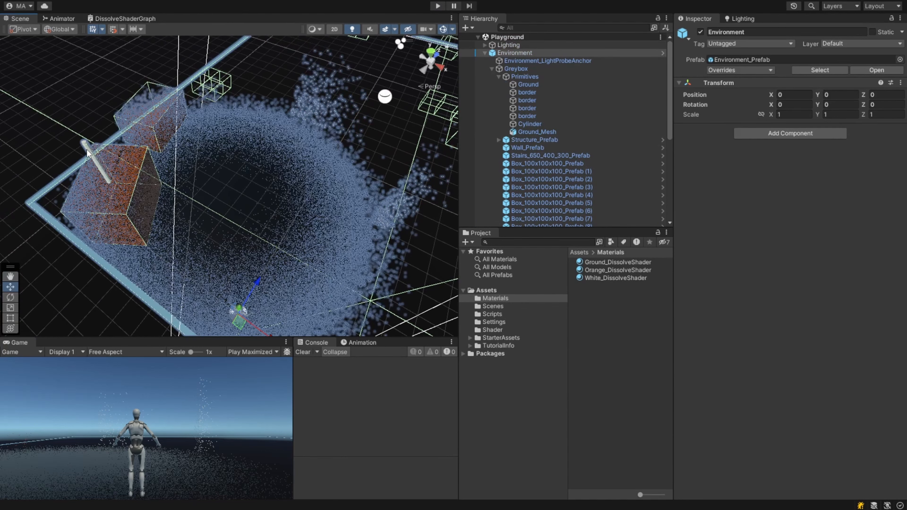
click(88, 154)
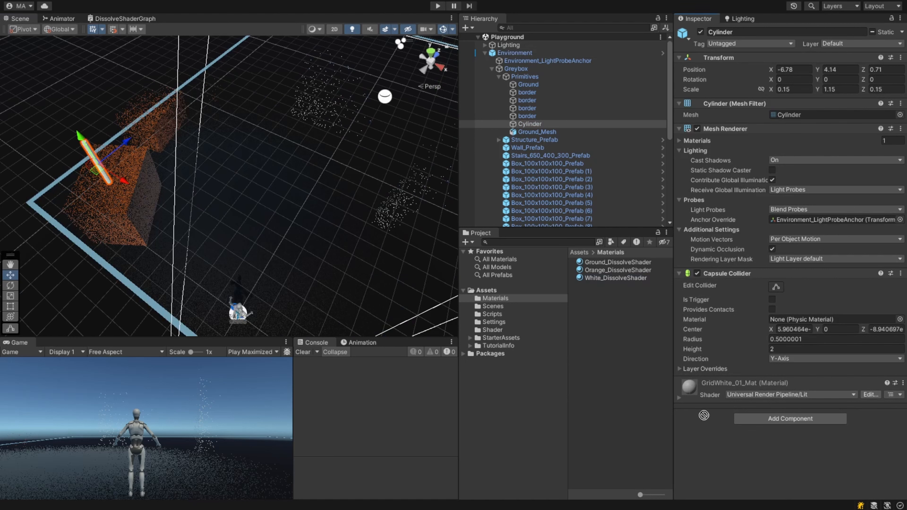
drag(703, 414, 713, 436)
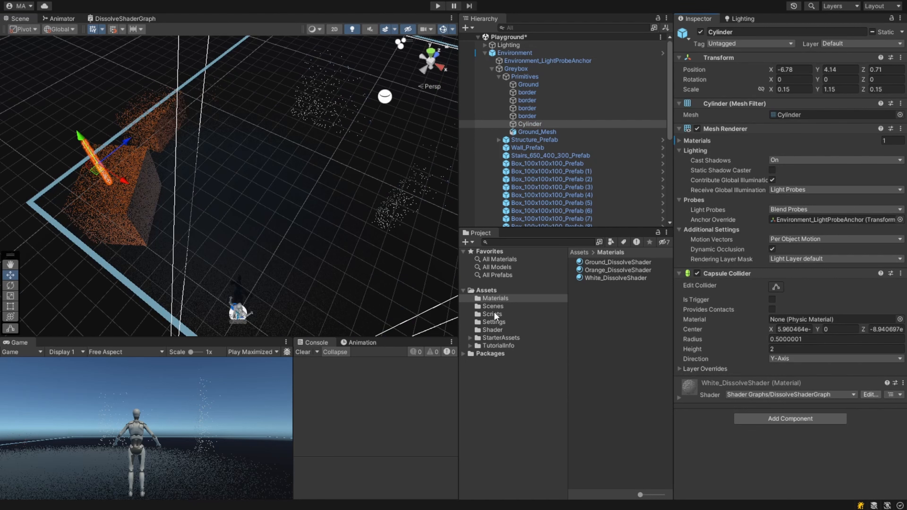
- Add the DissolveController script to the cylinder, setting Dissolve Material to White_DissolveShader and Player to PlayerArmature
click(493, 314)
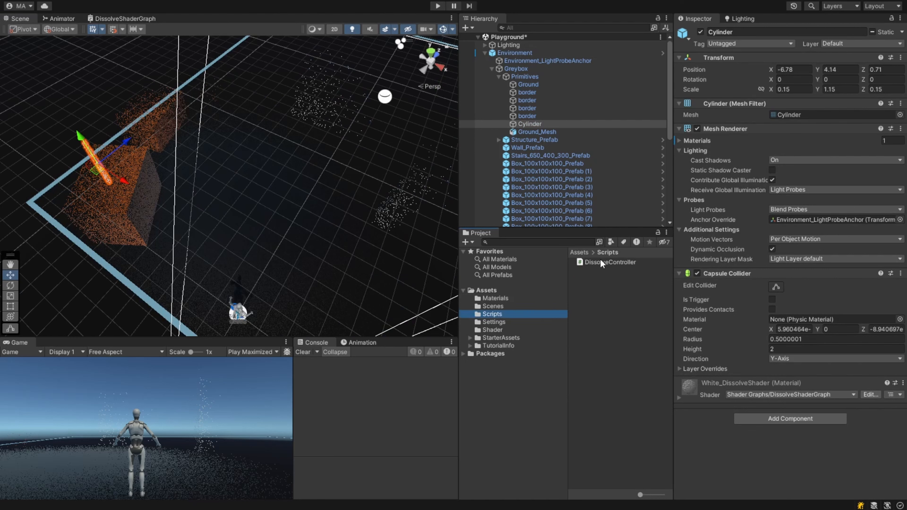
drag(602, 263, 734, 445)
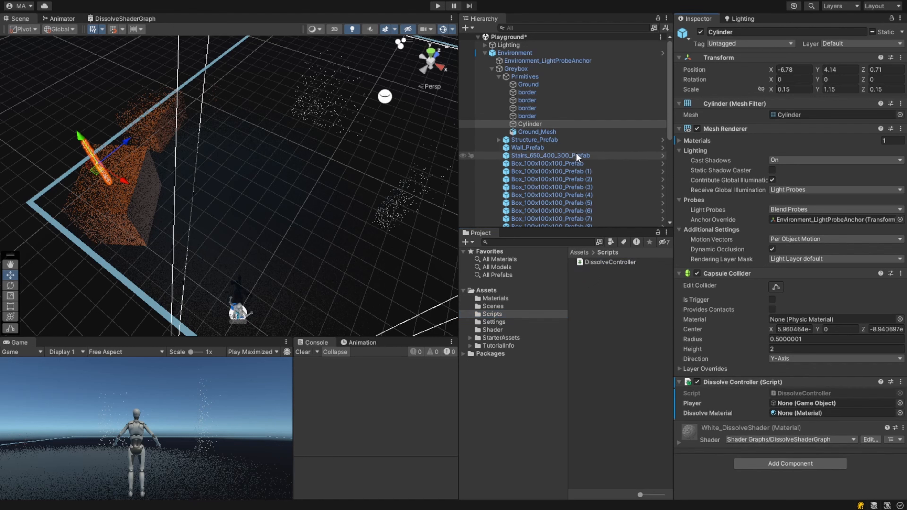
click(495, 299)
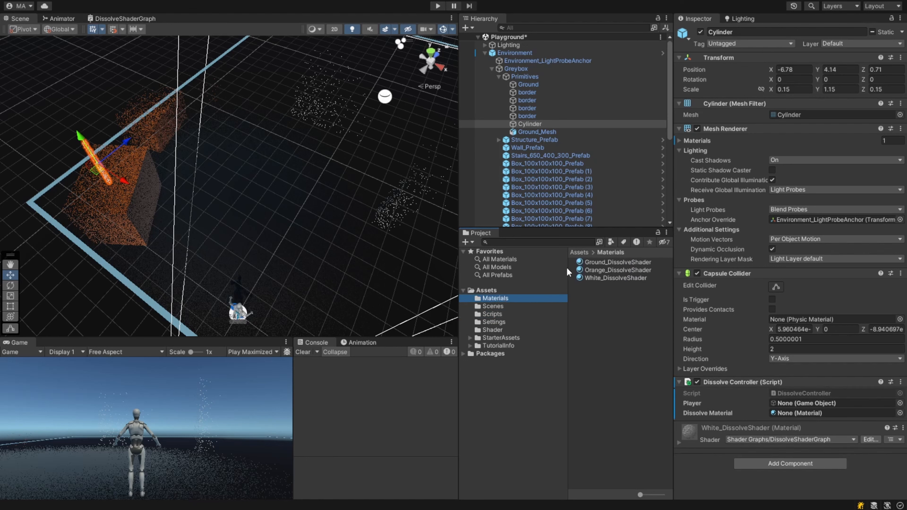
drag(585, 280, 791, 413)
scroll(553, 178, down, 6)
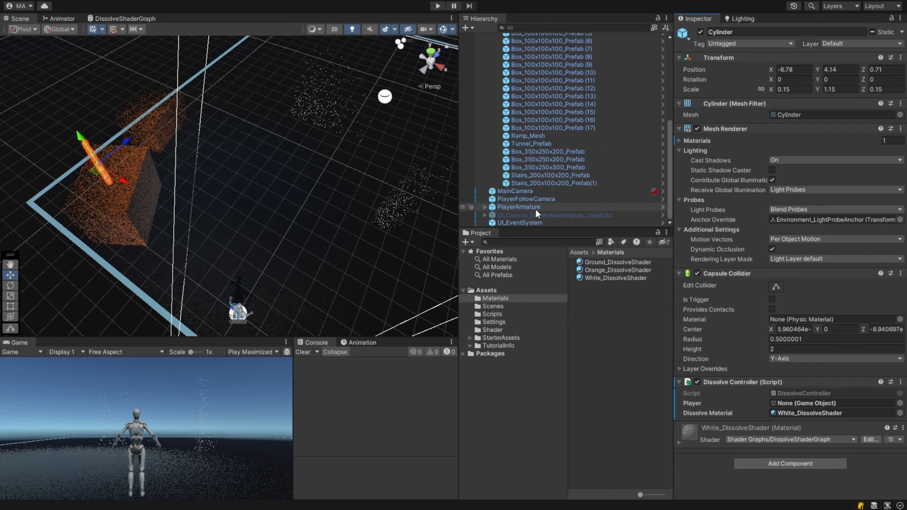
drag(535, 209, 803, 404)
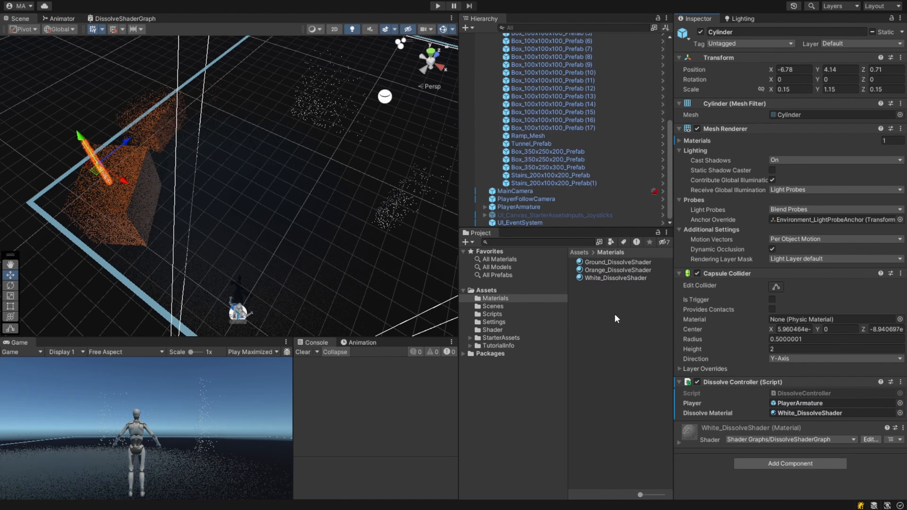
- Enter Play mode and walk the player toward the cylinder to test its dissolve effect
click(437, 6)
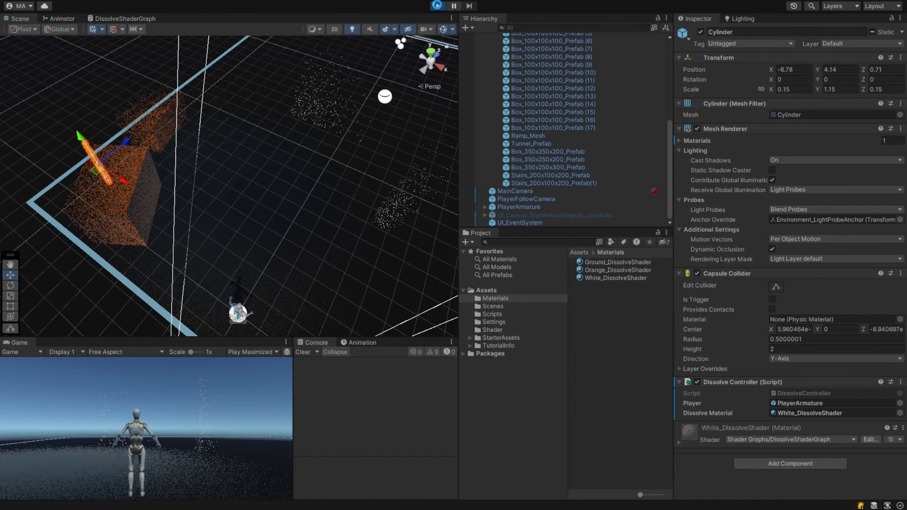
click(437, 6)
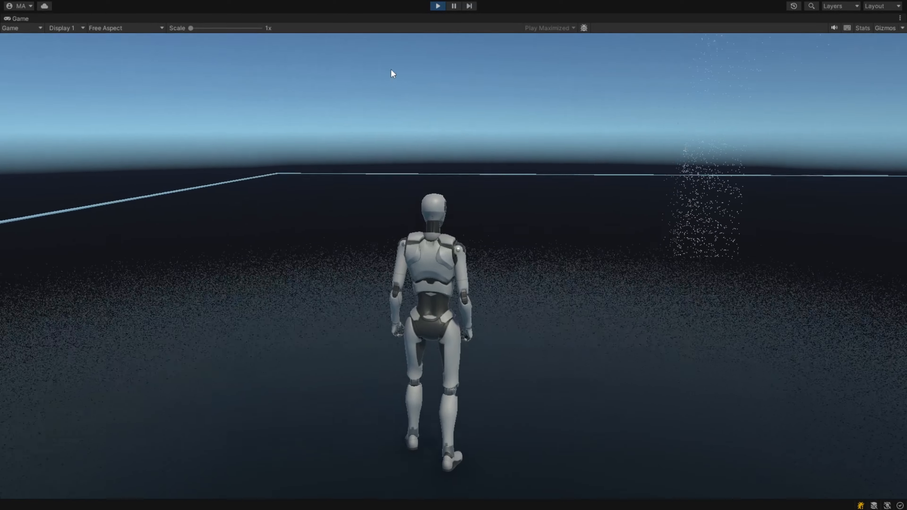
click(390, 70)
key(w)
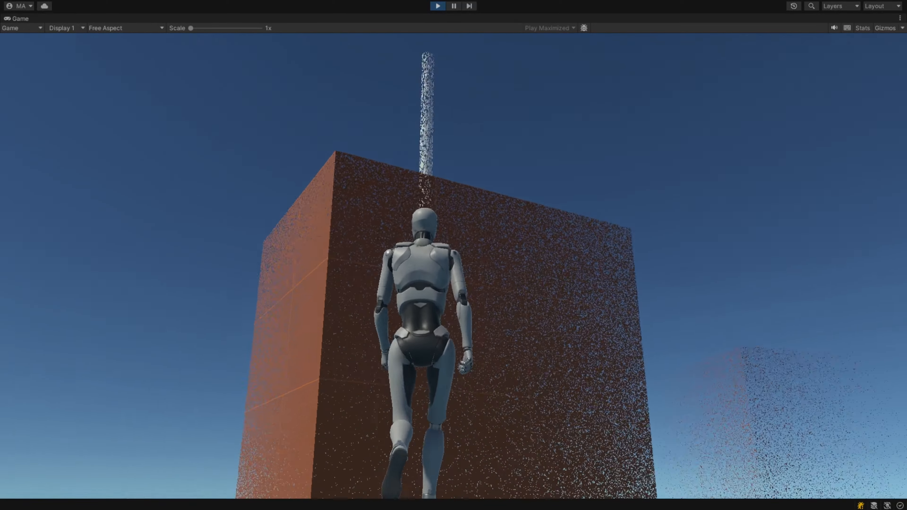